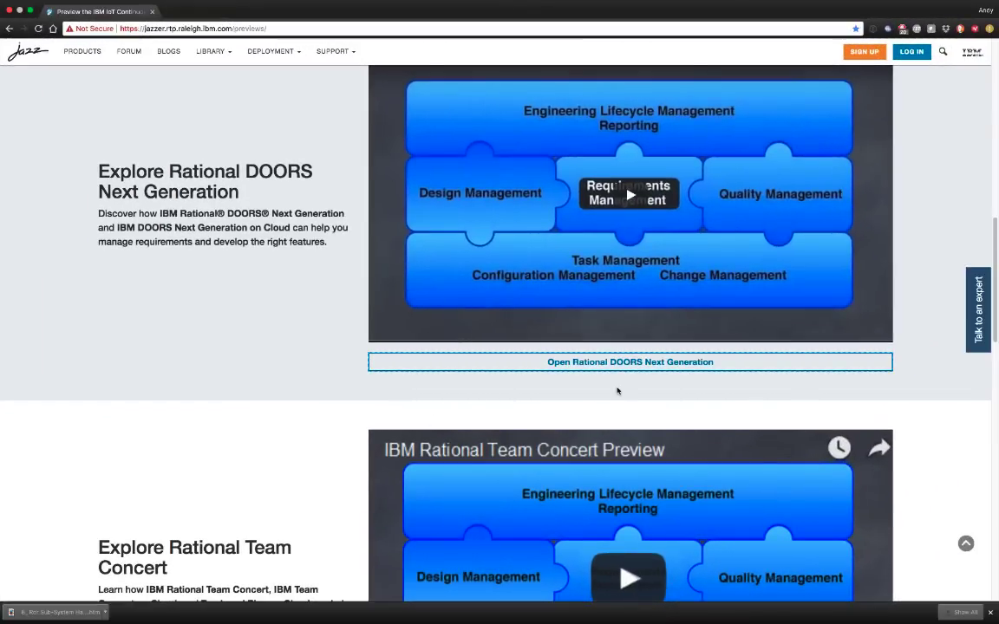
Step: Open the Rational DOORS Next Generation preview and log in with the Jazz user account
click(631, 363)
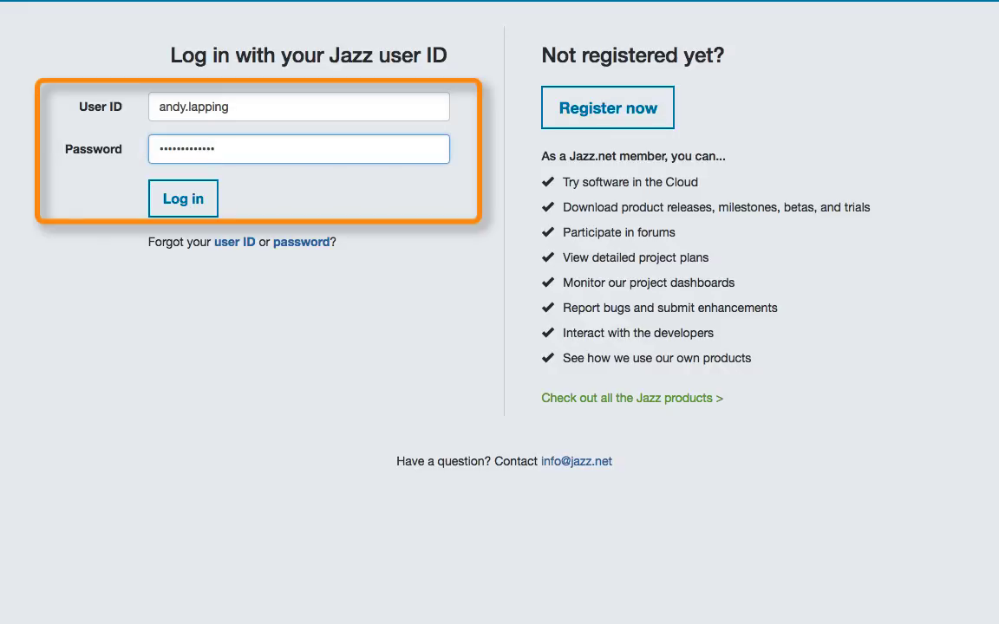
click(183, 206)
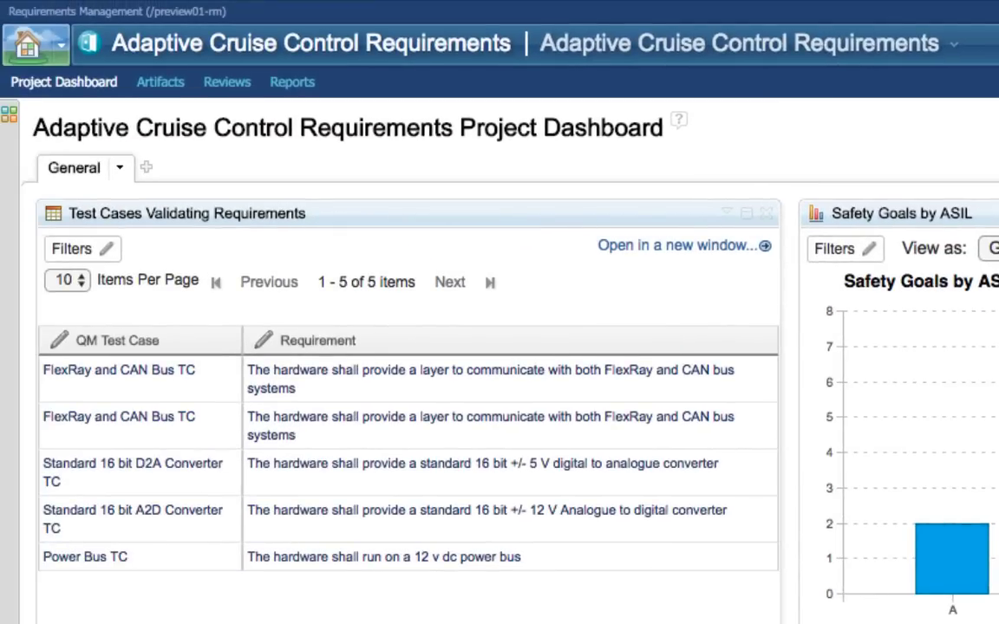
Step: Among the project's module artifacts, open the Item Definition Requirements module from the Item Definition Requirements artifacts folder under AdaptiveCruiseControlSystem
click(161, 83)
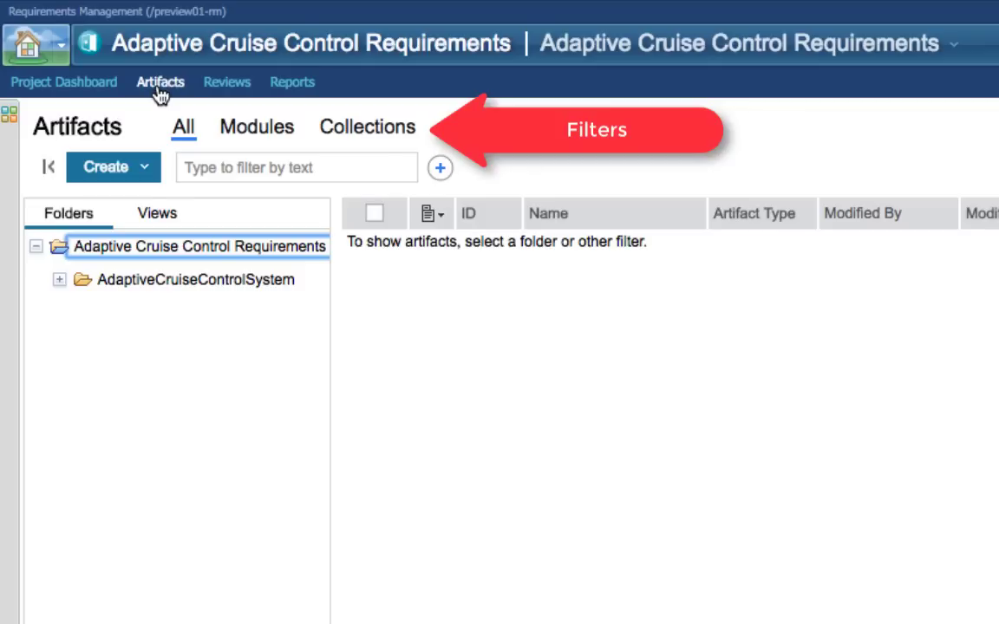
click(266, 139)
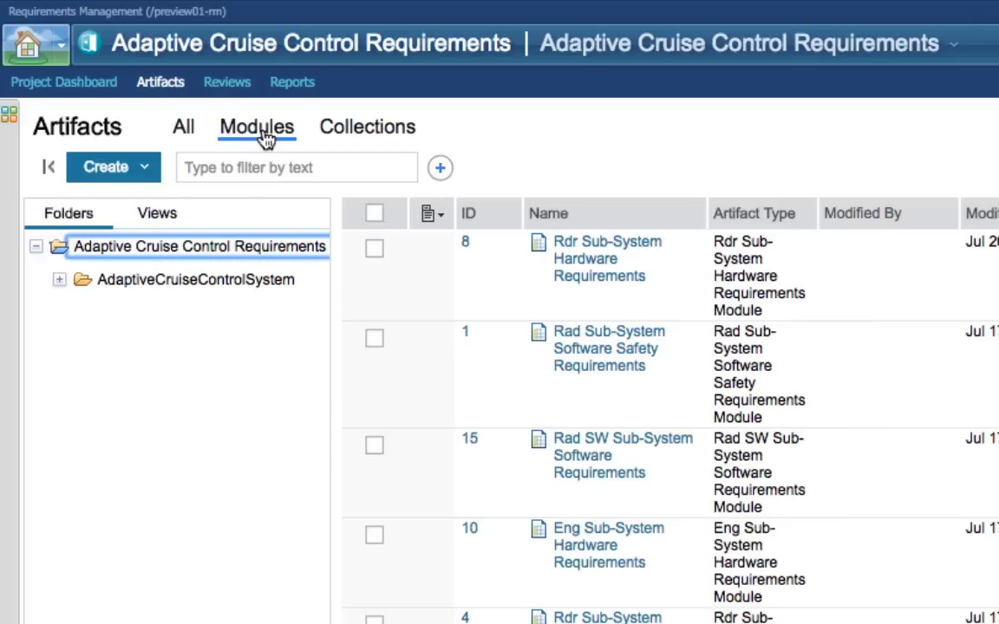
click(58, 281)
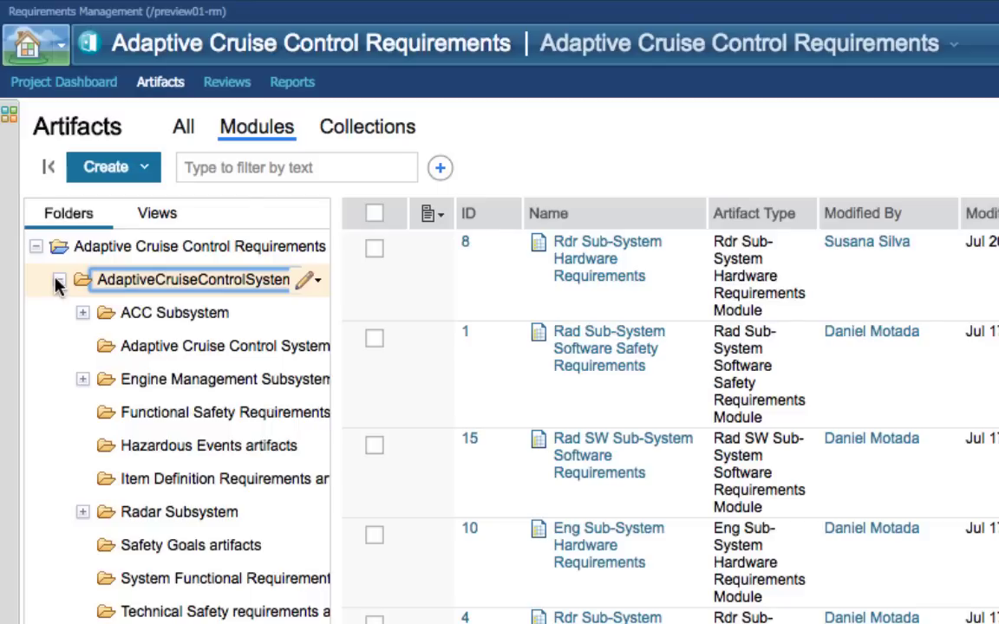
click(193, 486)
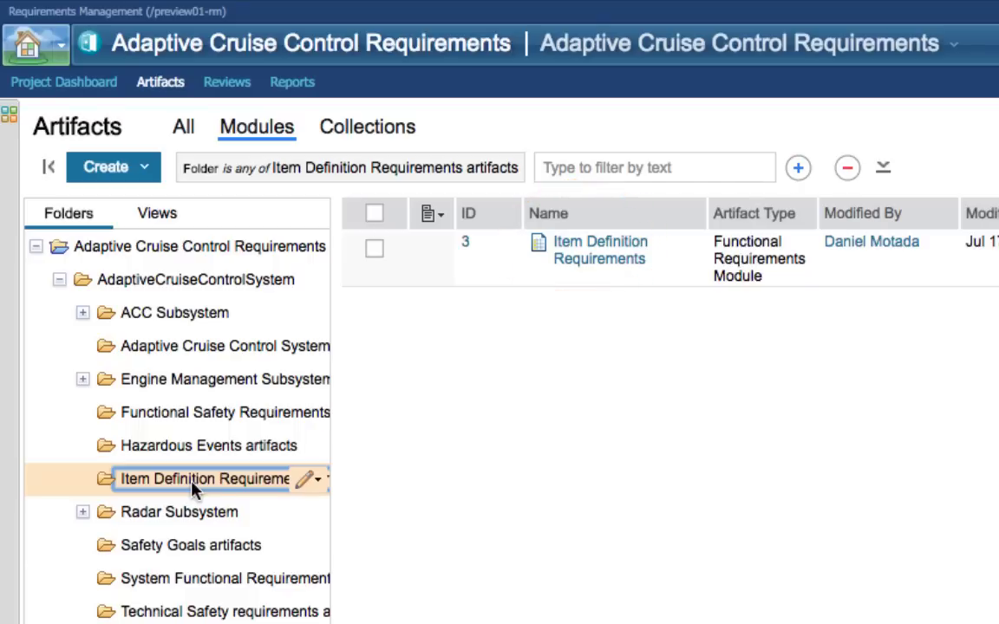
click(581, 259)
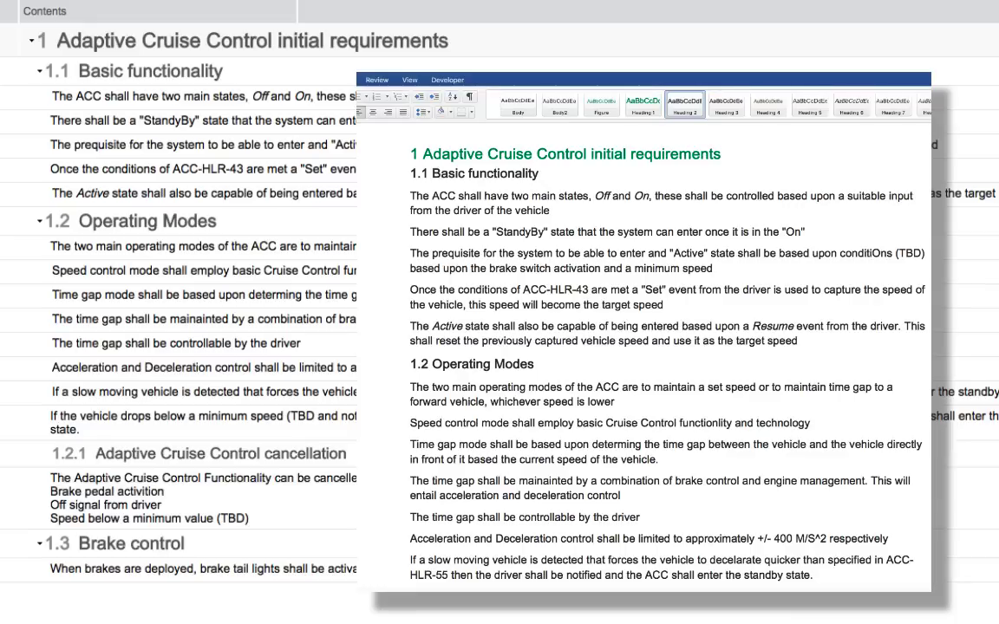
Step: Collapse and re-expand section 1.2 Operating Modes, and filter the module's contents by the text "speed"
click(39, 221)
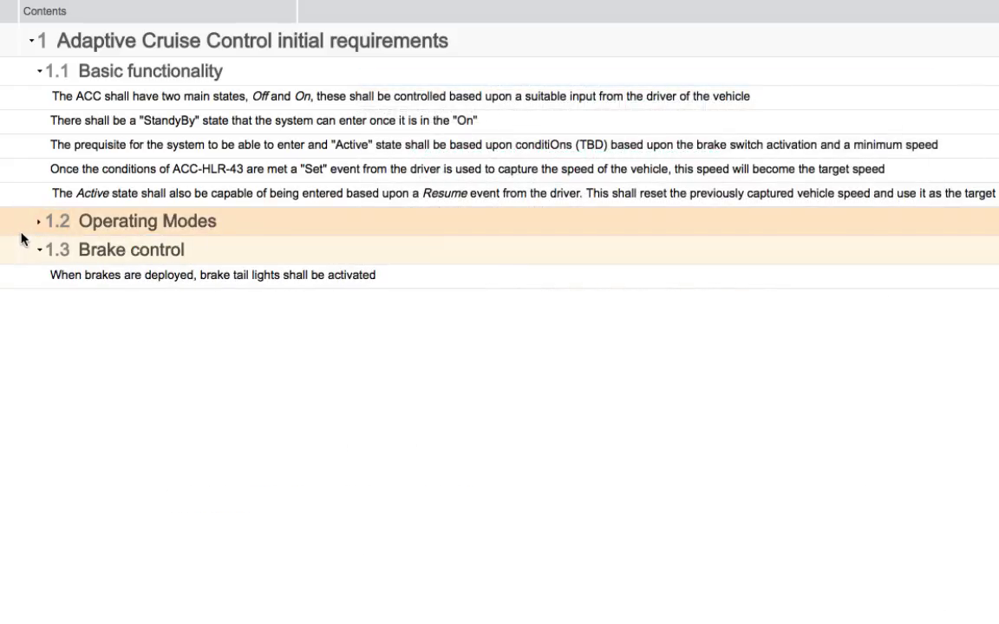
click(38, 221)
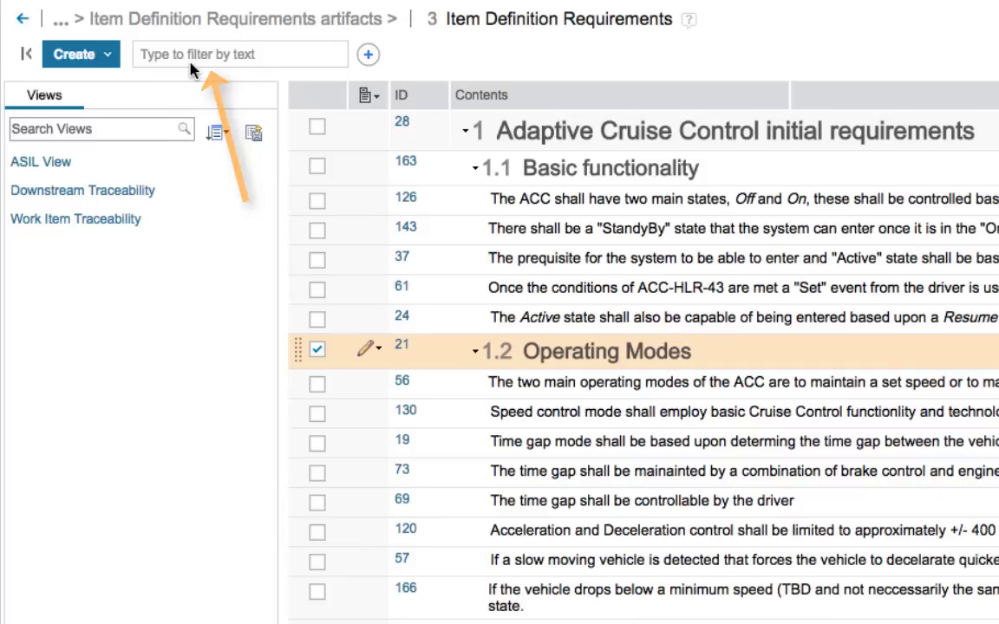
click(244, 55)
text(speed)
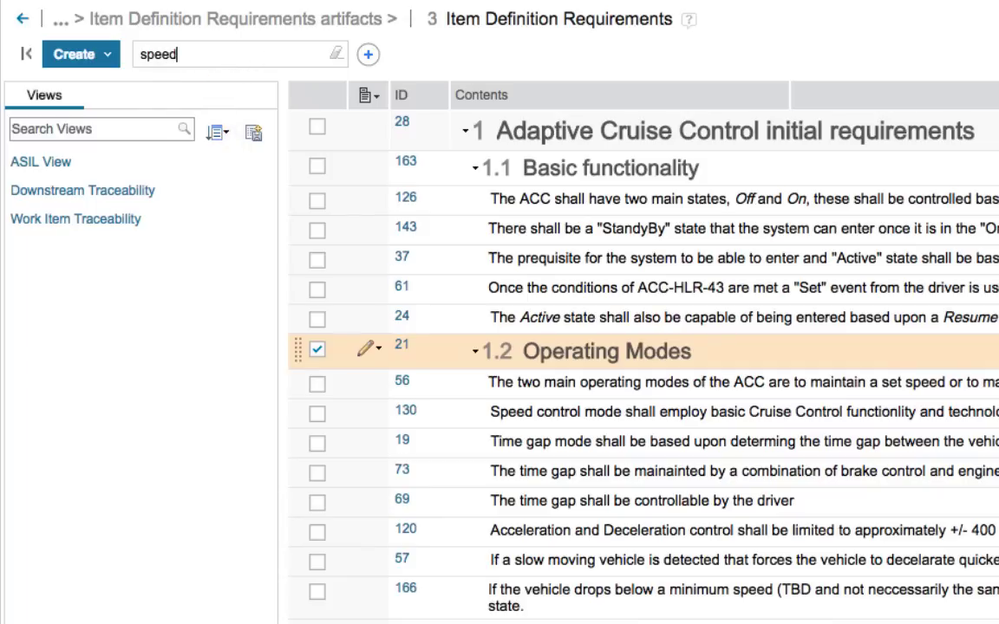
key(Return)
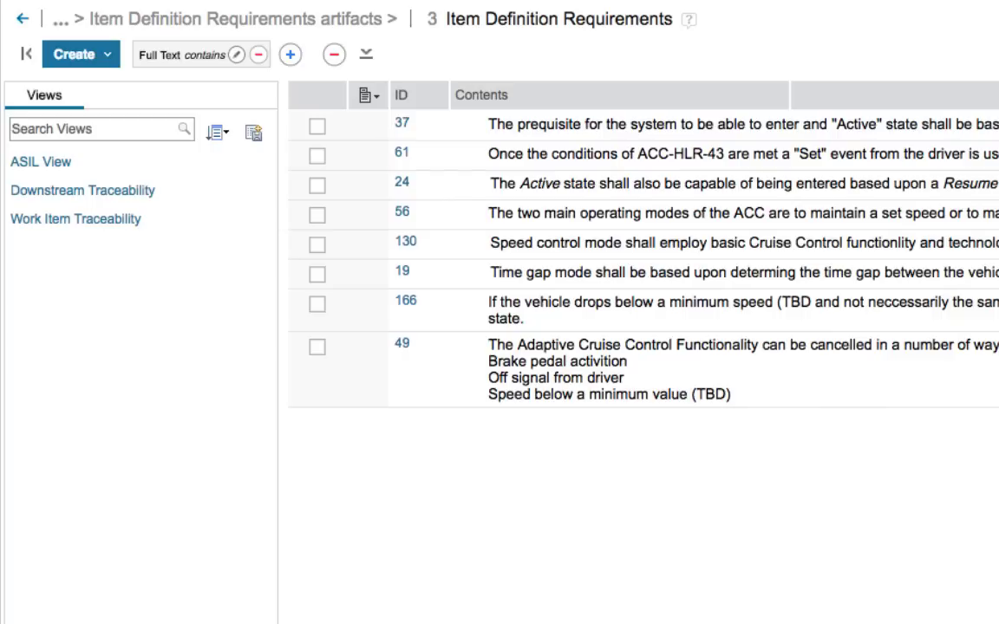
Step: Show the module in the Work Item Traceability view to examine tracked work items, and switch it to the Downstream Traceability view
click(99, 222)
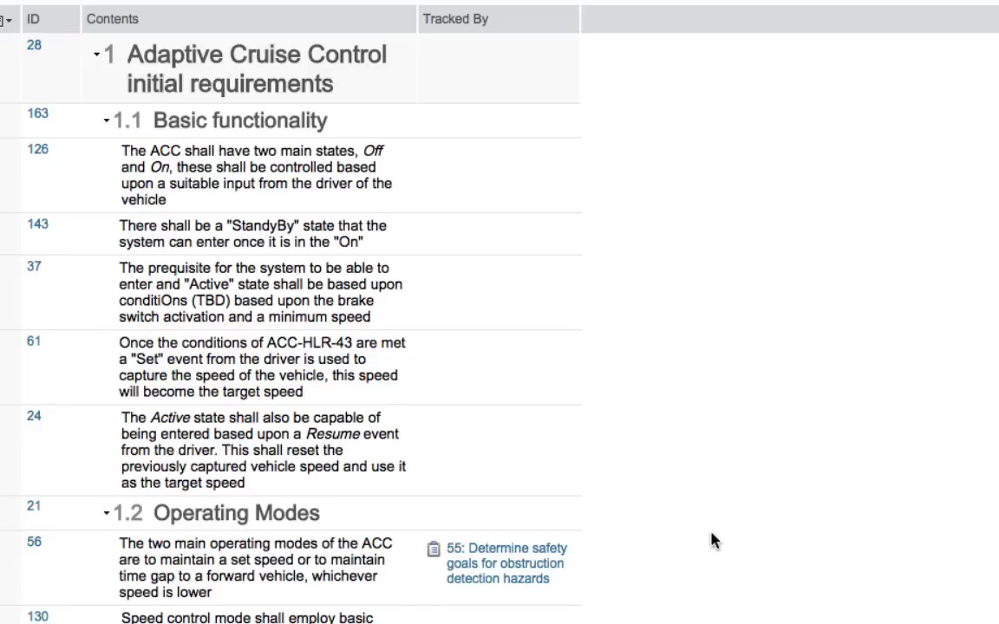
mouse_move(538, 570)
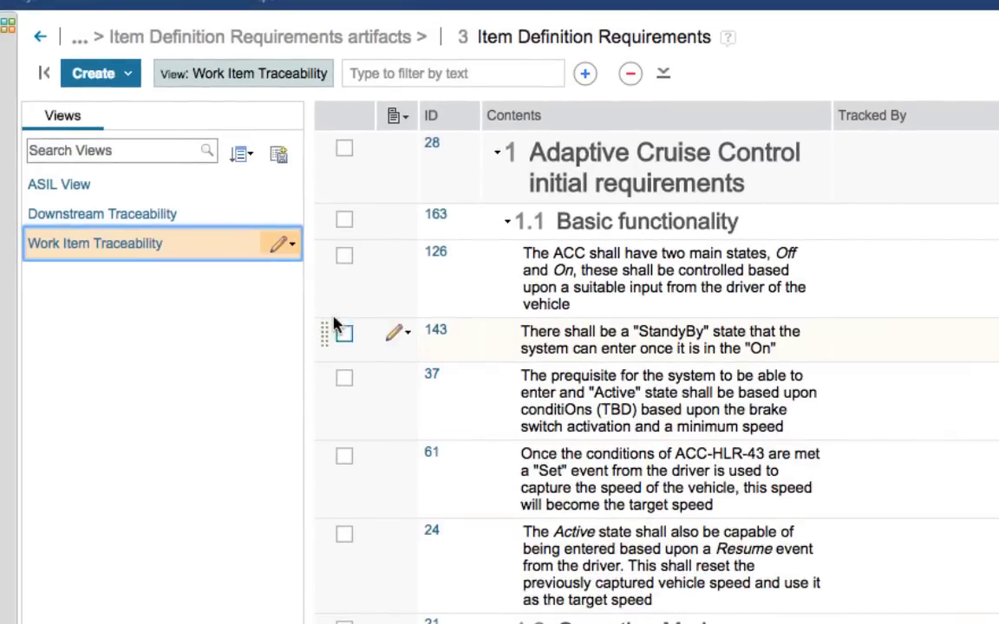
click(157, 218)
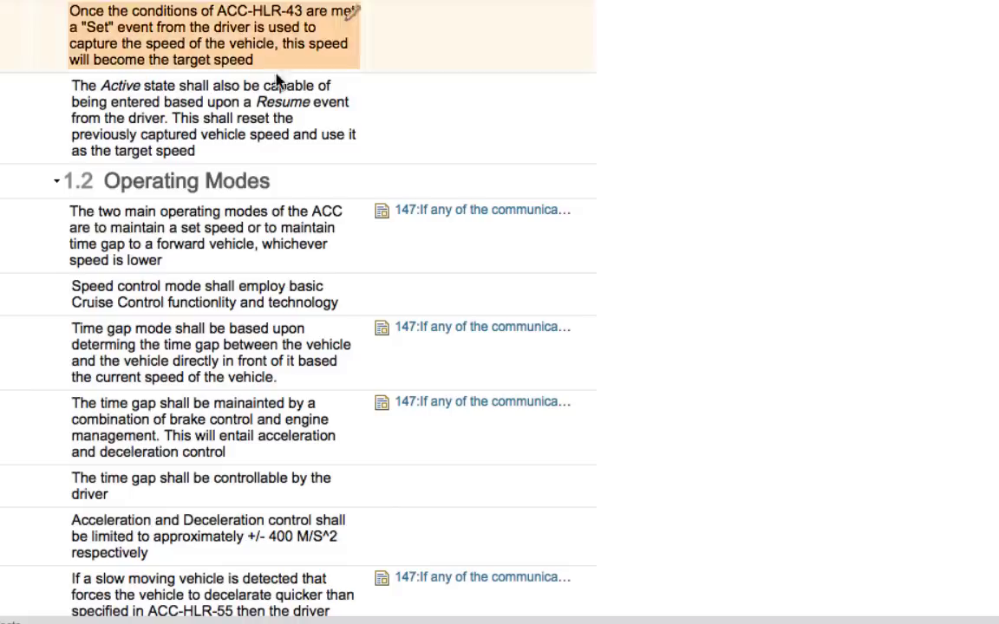
Step: Follow the Satisfied By link to safety goal 147 and apply the ASIL View to the Safety Goals module
click(460, 218)
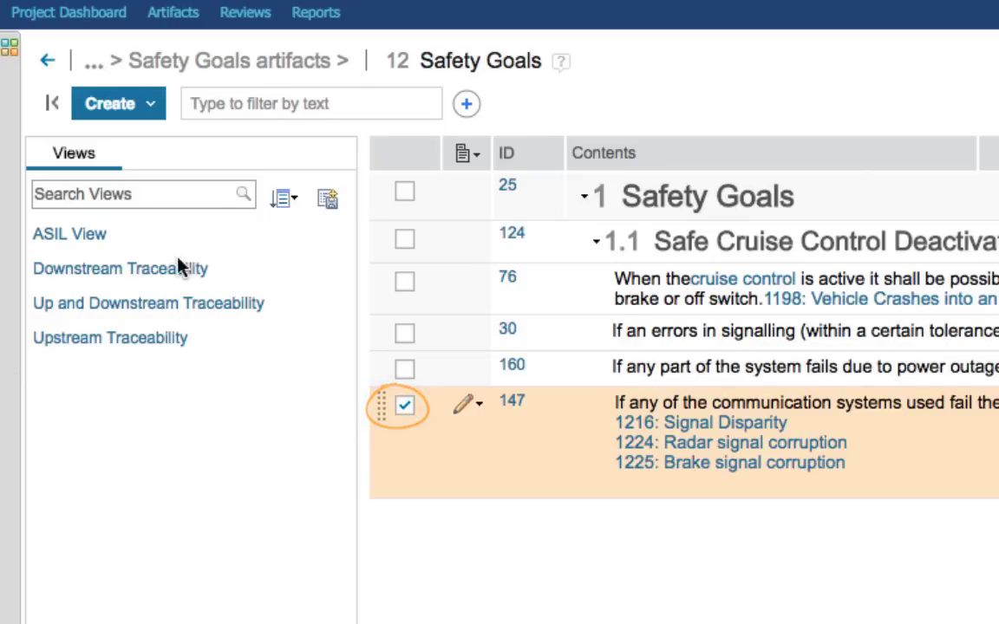
click(77, 243)
click(76, 243)
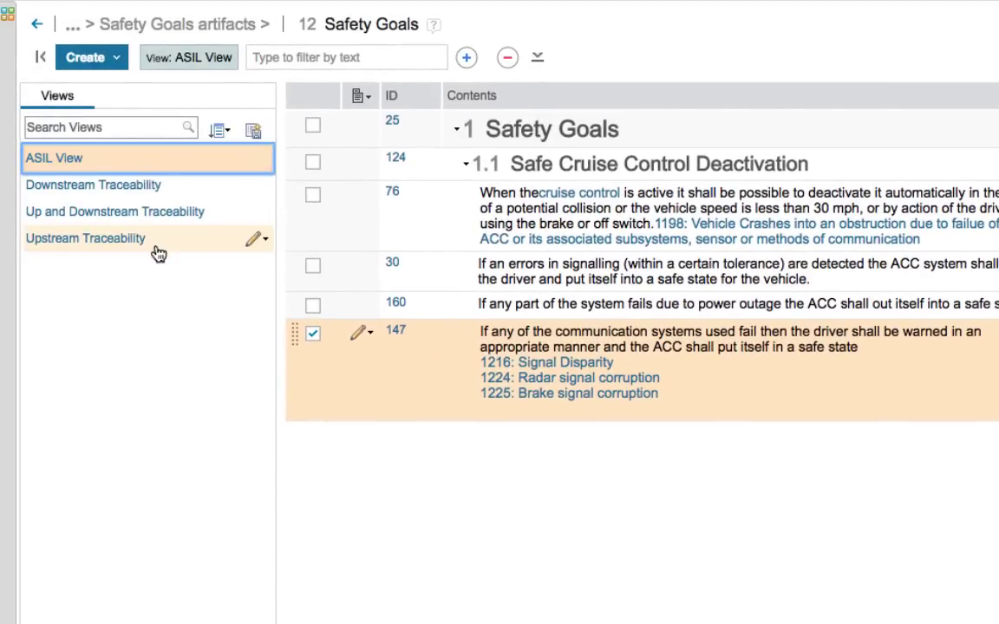
Step: Apply the Upstream Traceability view to the Safety Goals module and follow a Satisfies link of goal 147 back to Item Definition Requirements
click(118, 245)
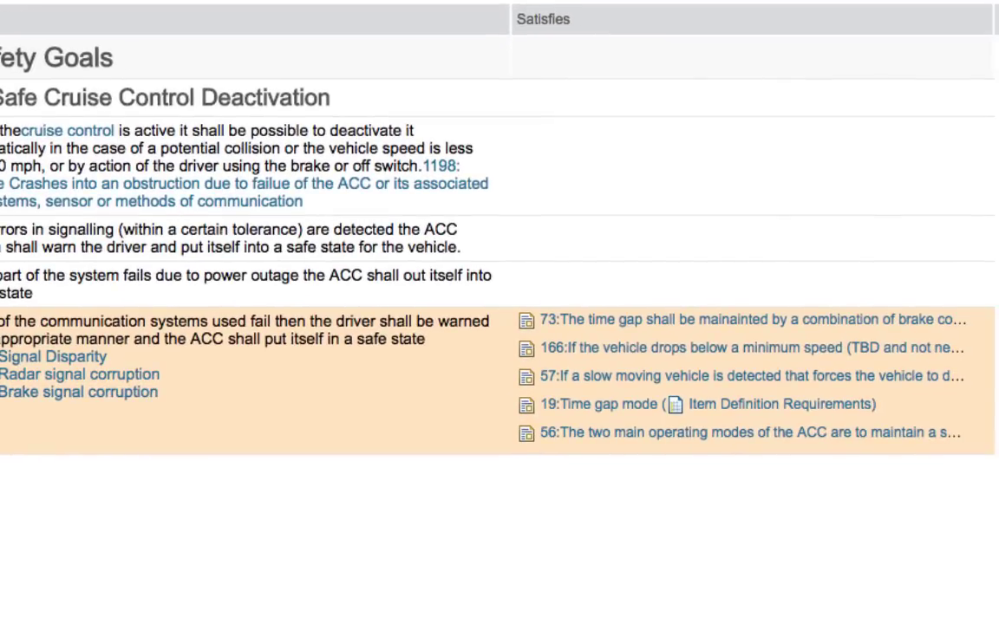
click(601, 350)
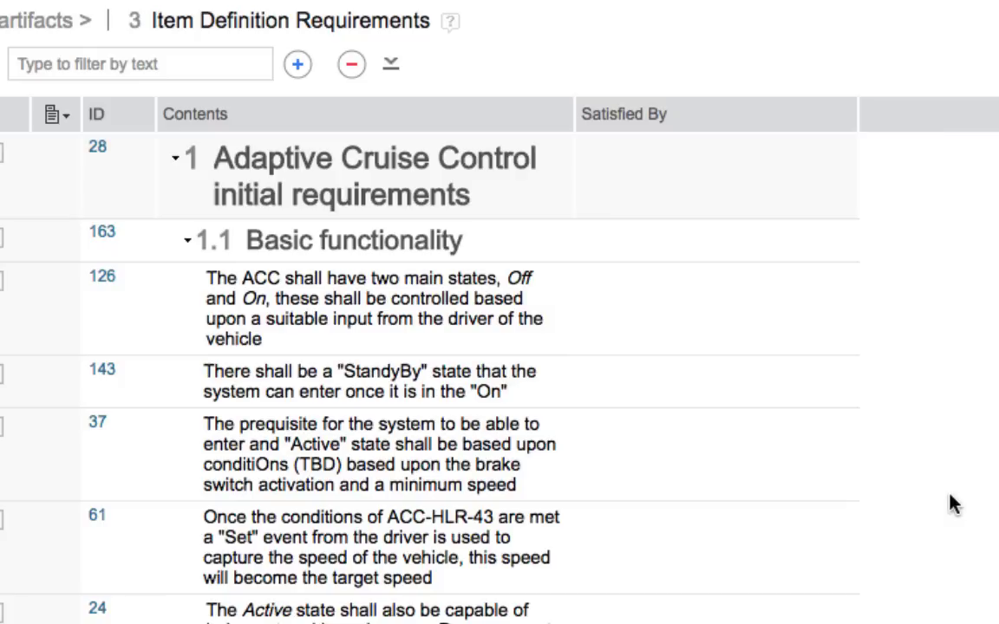
Step: Filter the Item Definition Requirements module by 73 and open requirement 73 in the Links Explorer
click(155, 67)
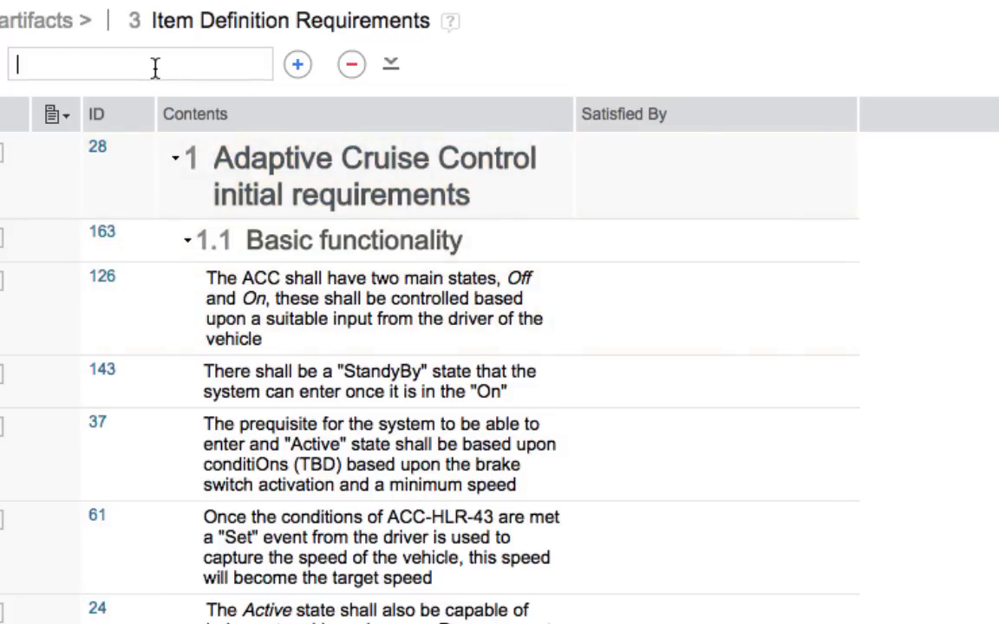
text(73)
key(Return)
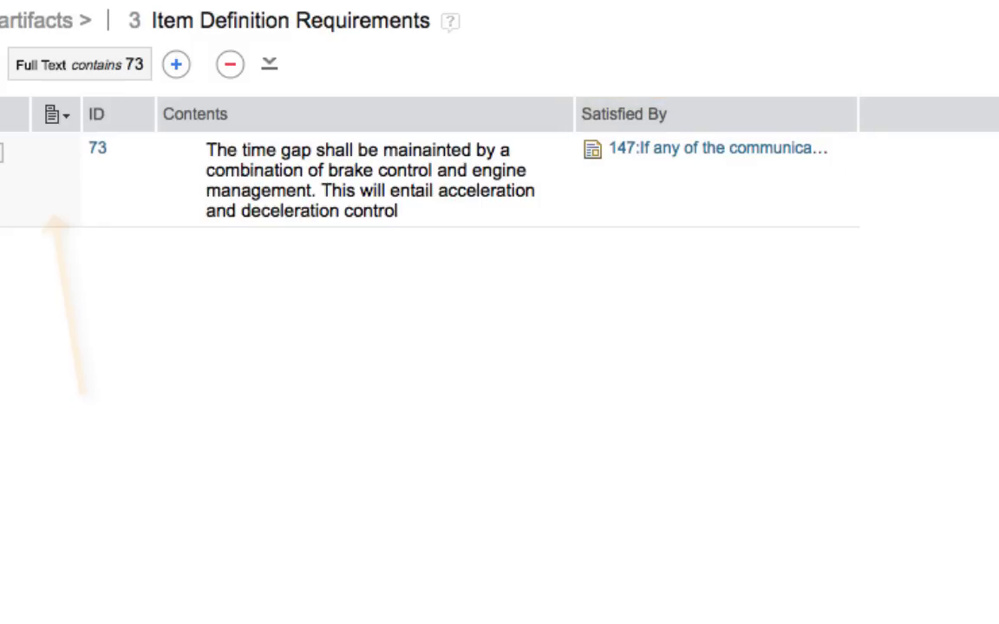
mouse_move(62, 196)
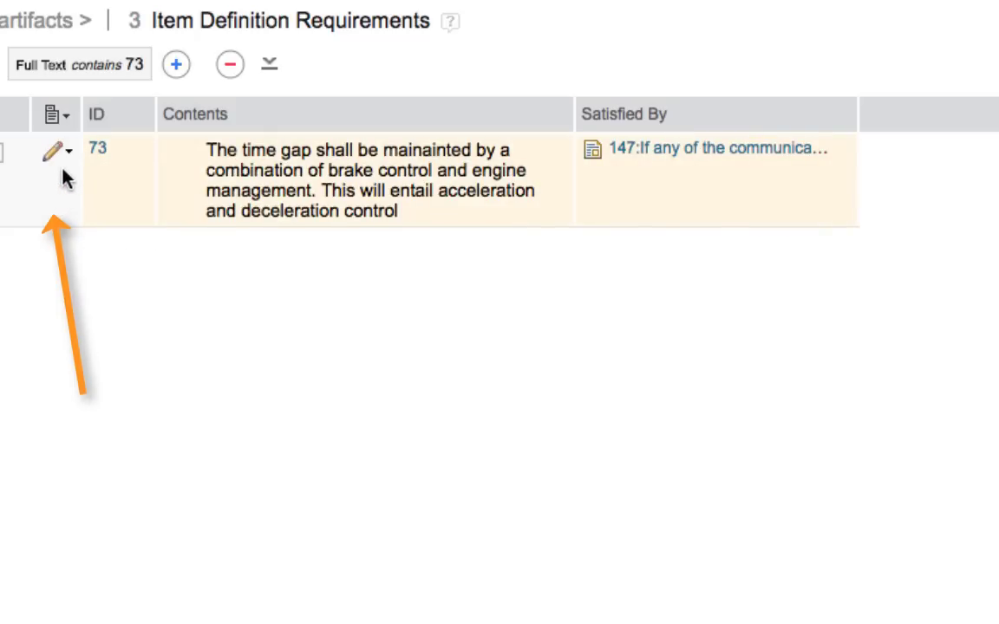
click(64, 154)
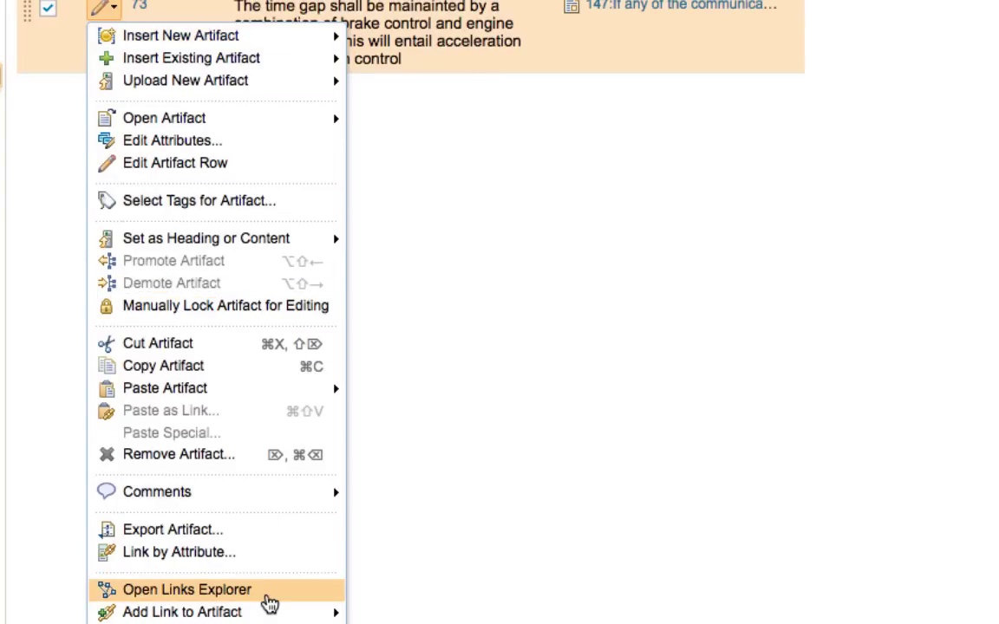
click(268, 597)
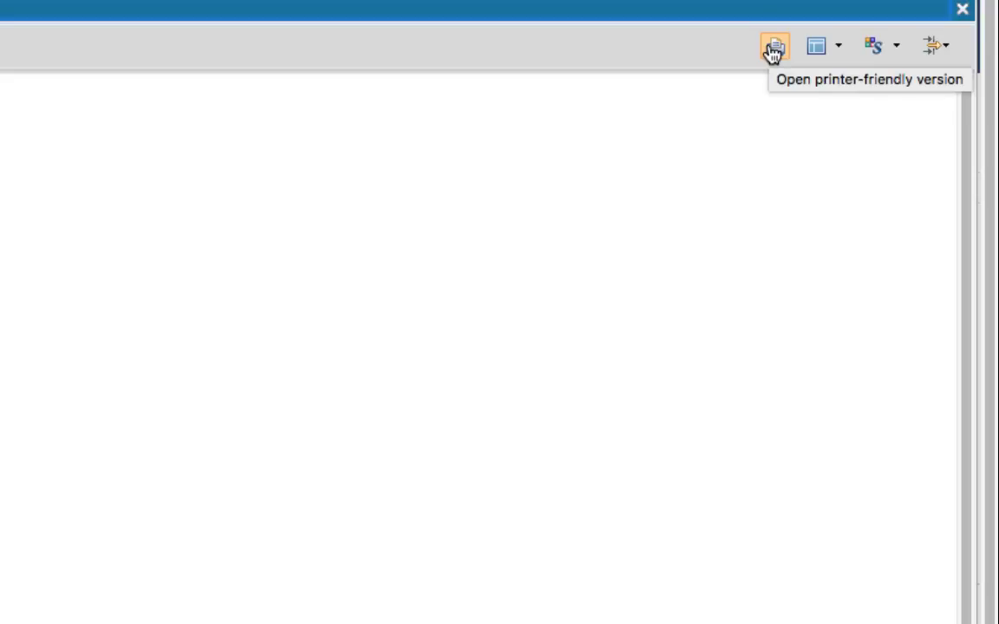
Step: Limit the Links Explorer diagram to Satisfied By links and set the levels to expand to 5
click(940, 50)
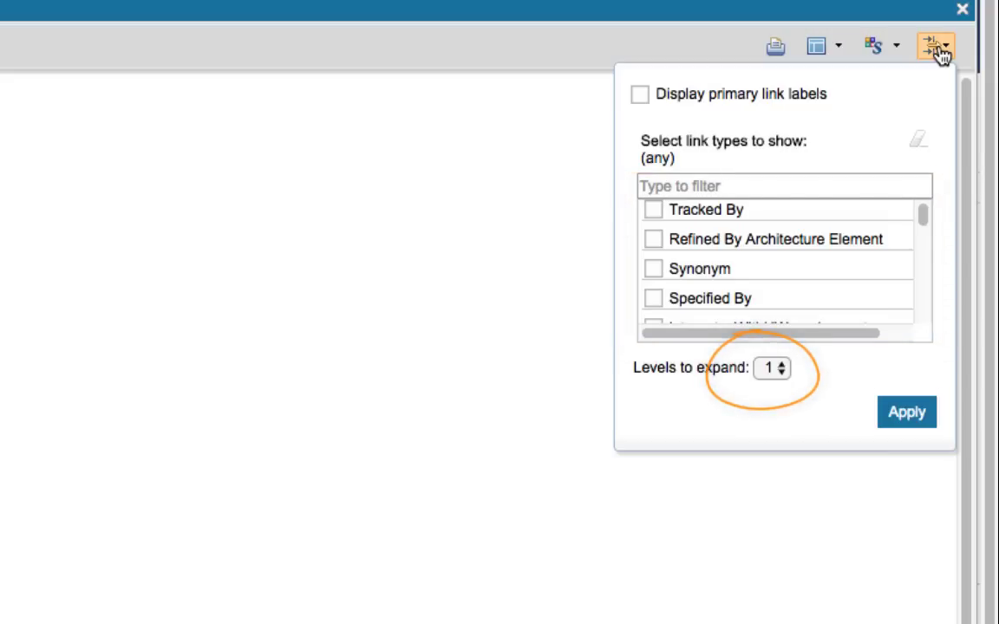
click(737, 185)
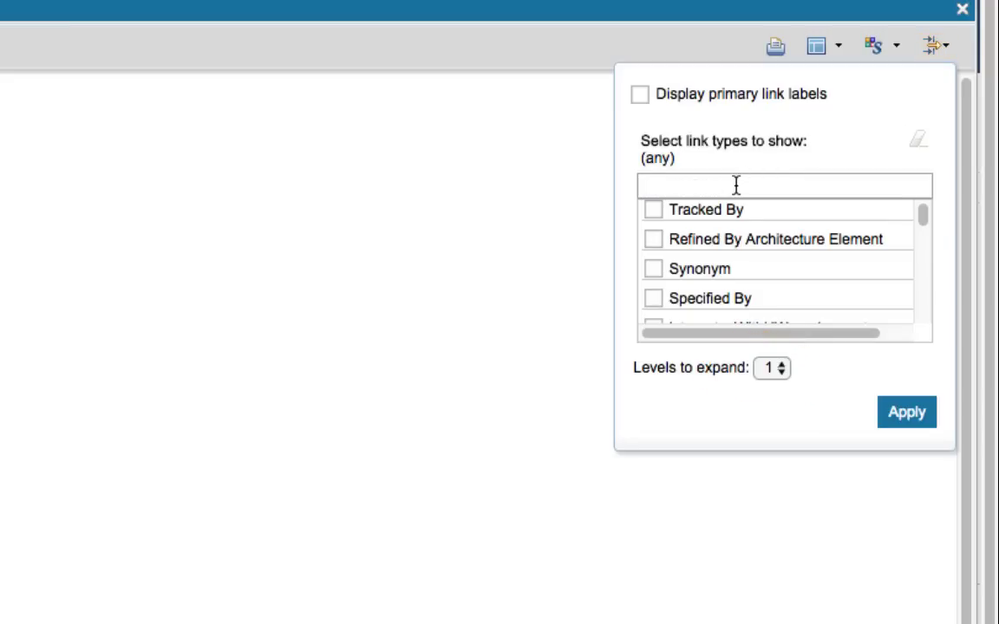
text(sat)
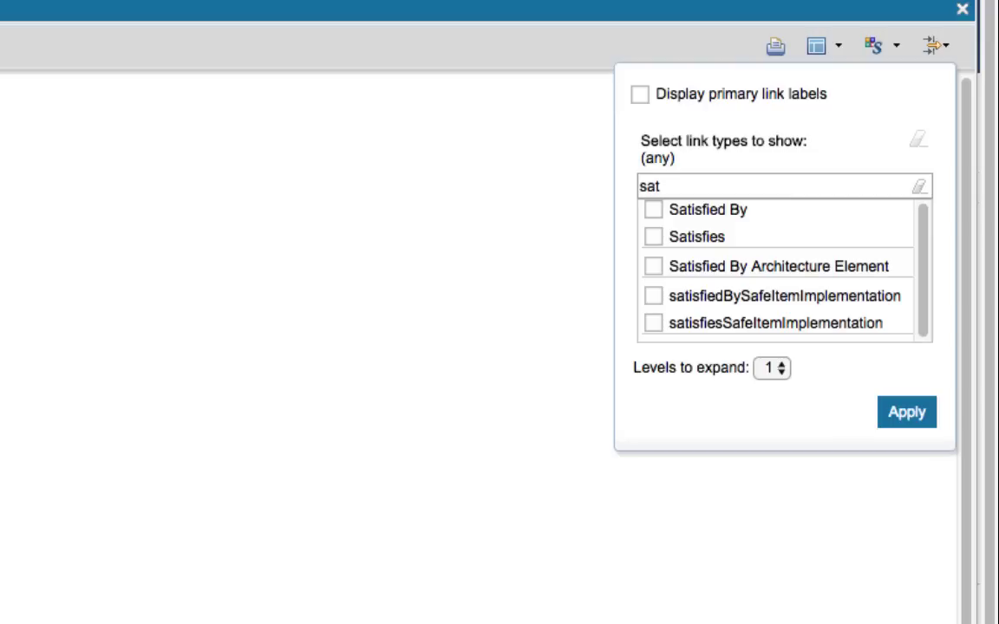
click(654, 210)
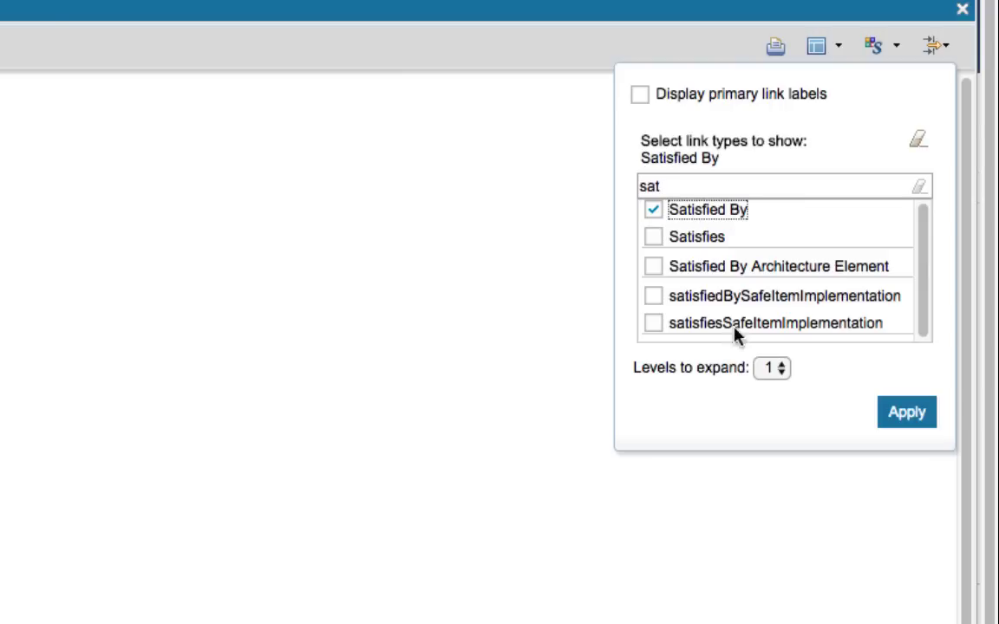
click(778, 369)
click(785, 452)
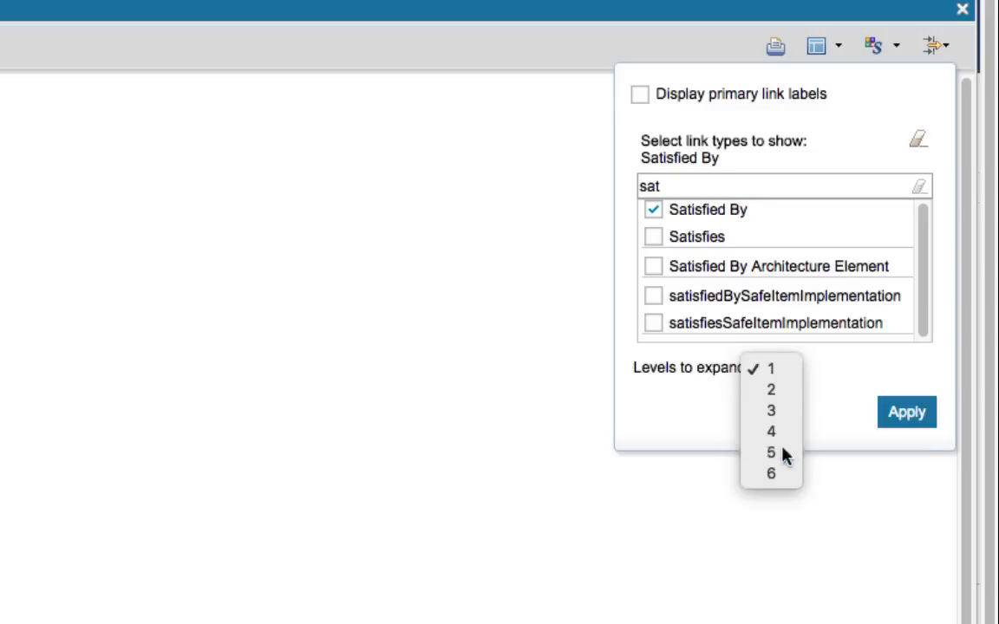
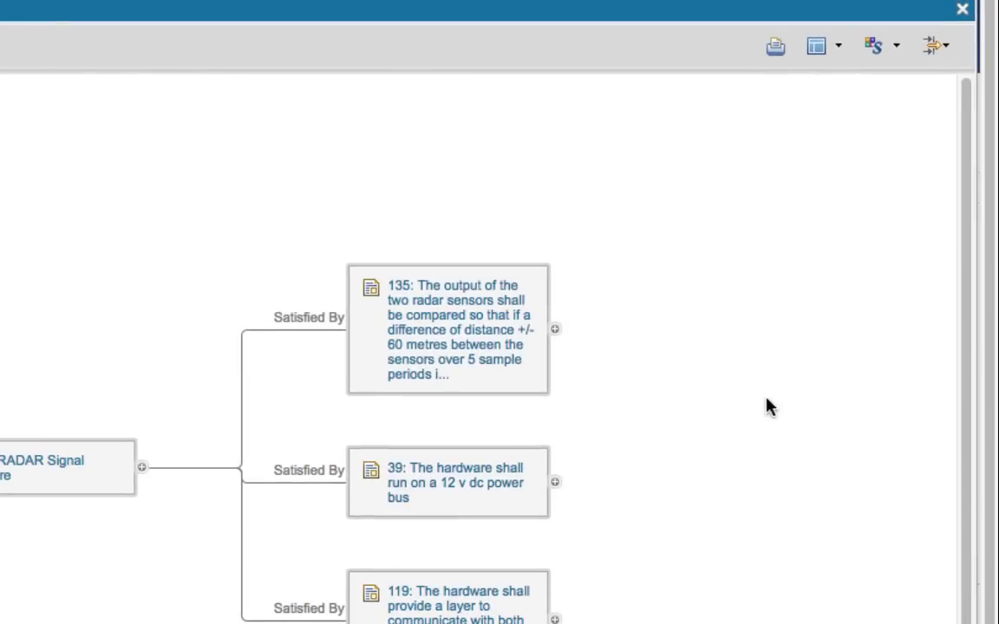
Step: Add the Validated By and Refined By Architecture Element link types to the Links Explorer diagram alongside Satisfied By
click(935, 47)
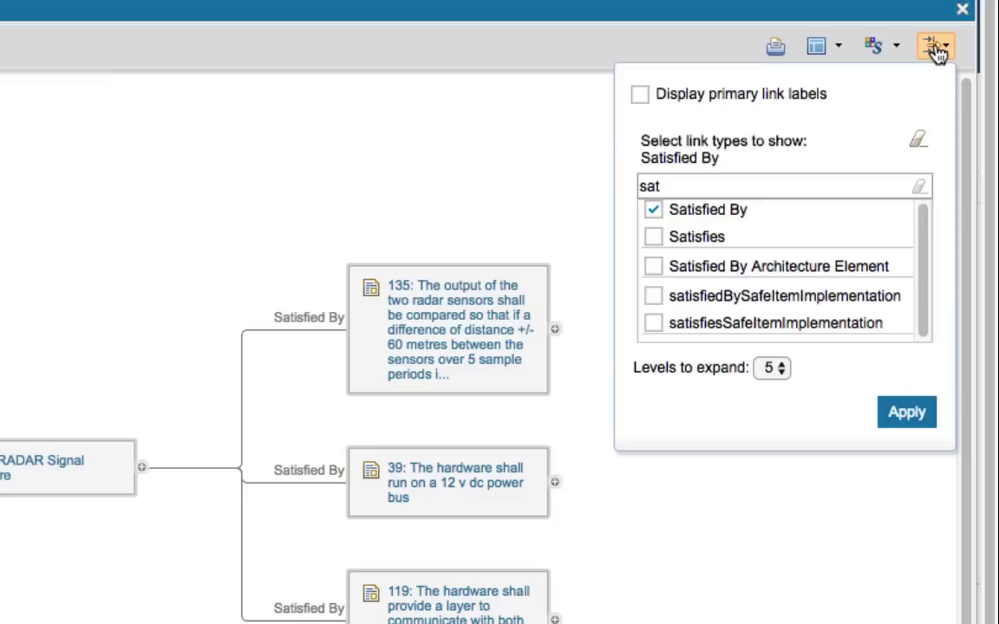
drag(689, 185, 605, 191)
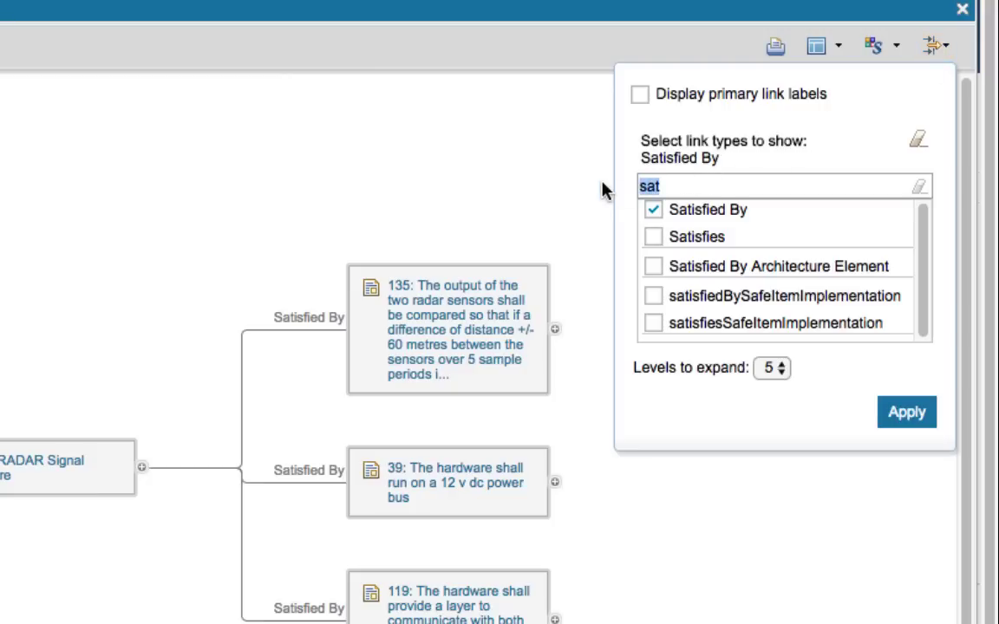
text(val)
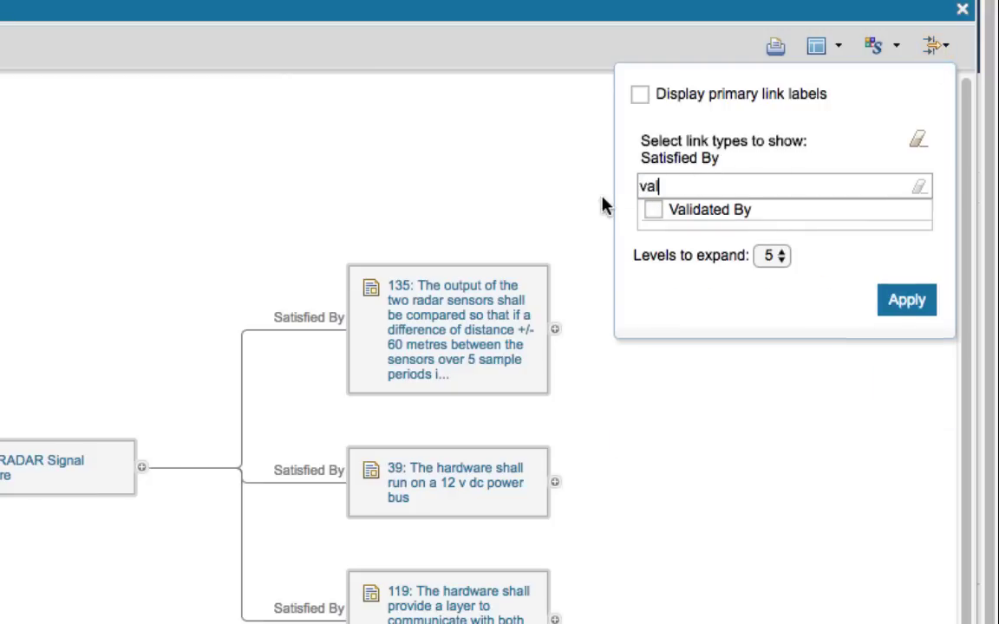
click(653, 209)
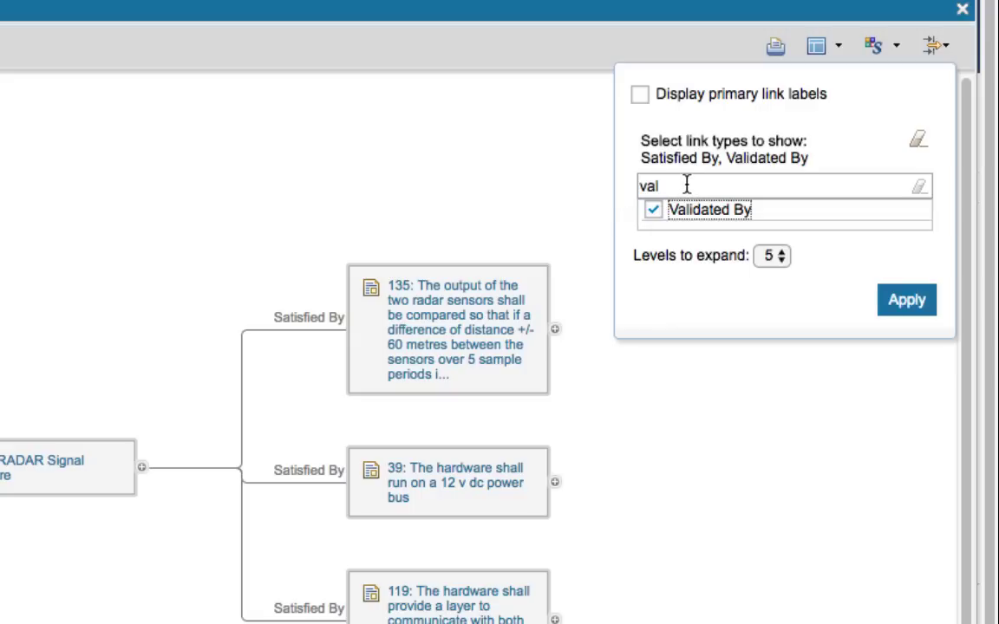
drag(685, 185, 636, 187)
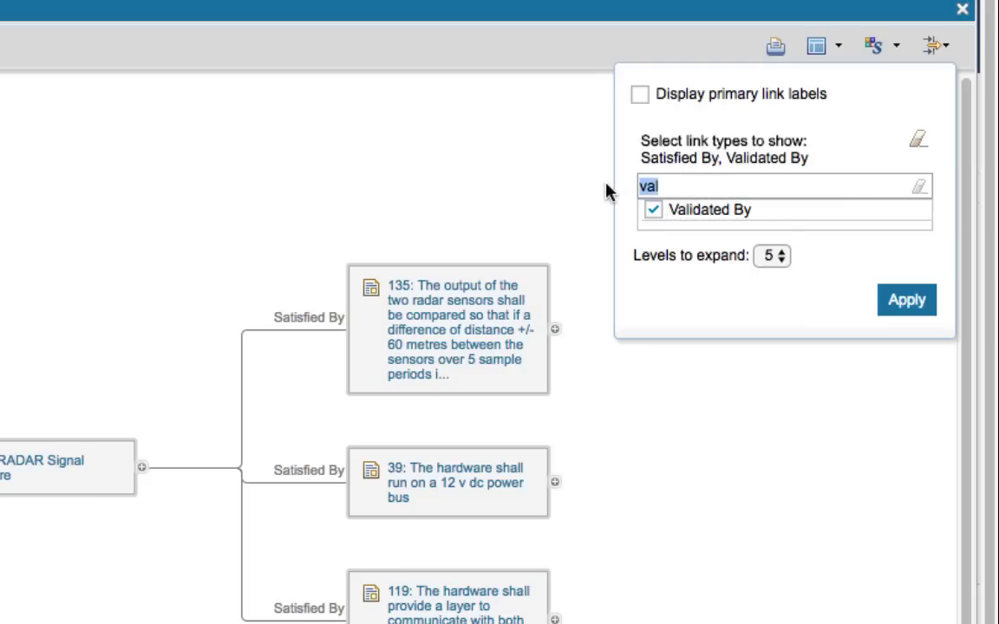
text(ref)
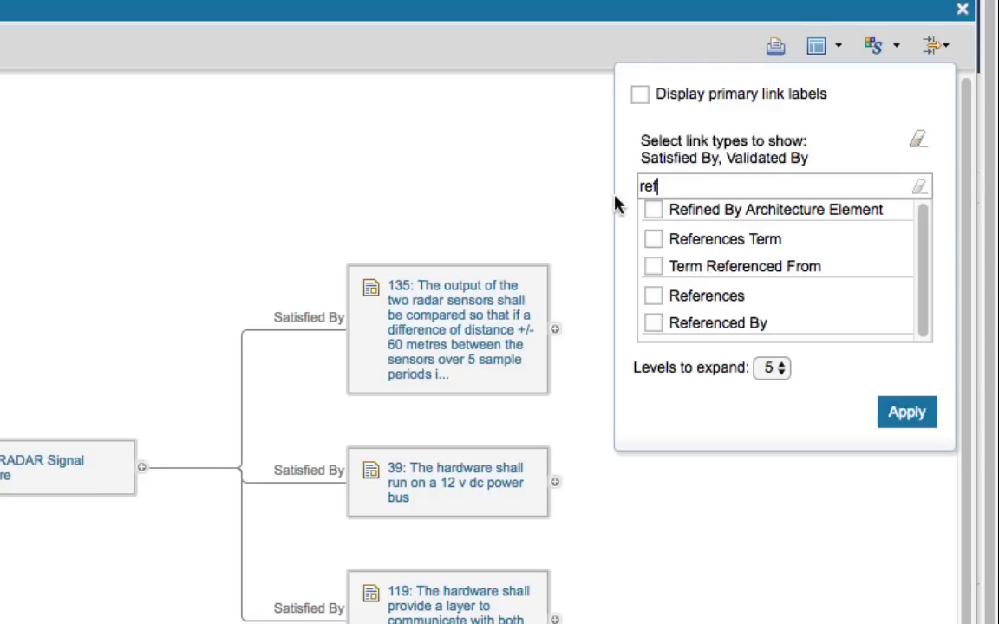
click(654, 210)
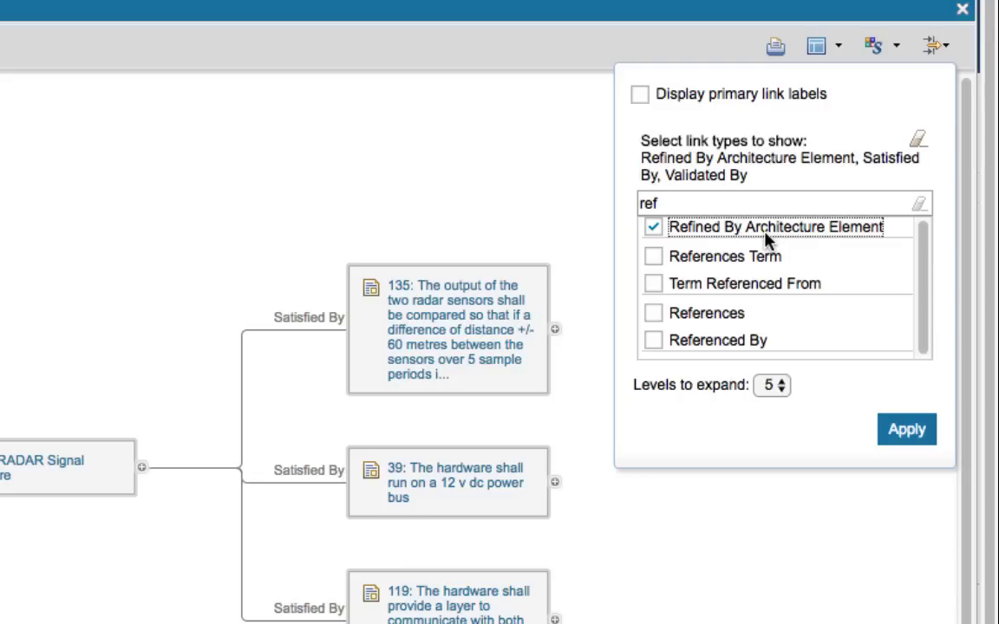
click(906, 433)
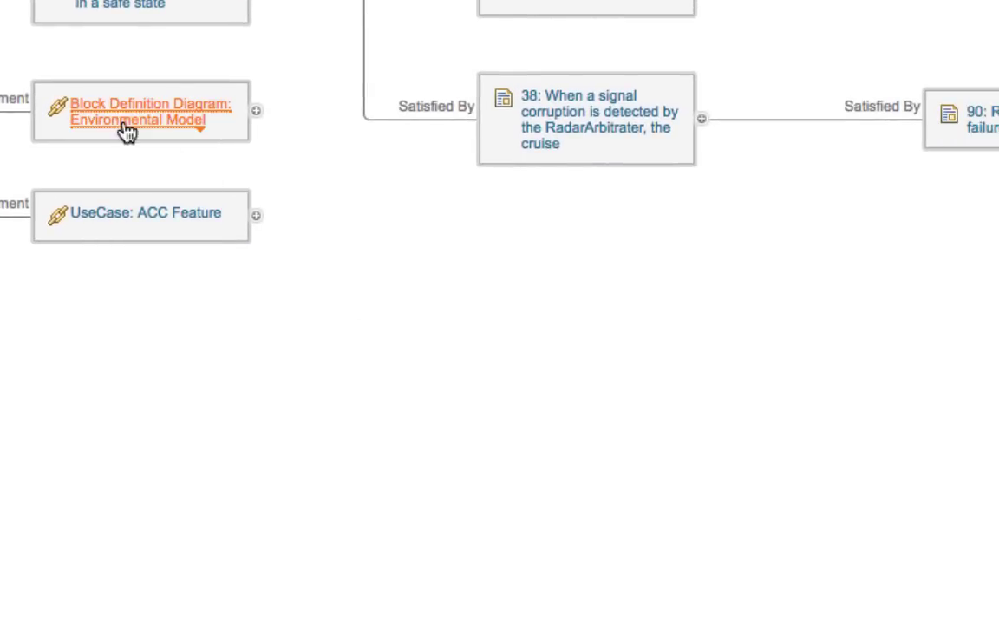
Step: Preview the linked Environmental Model block definition diagram with its full details, and examine the test cases validating the hardware requirements
mouse_move(121, 125)
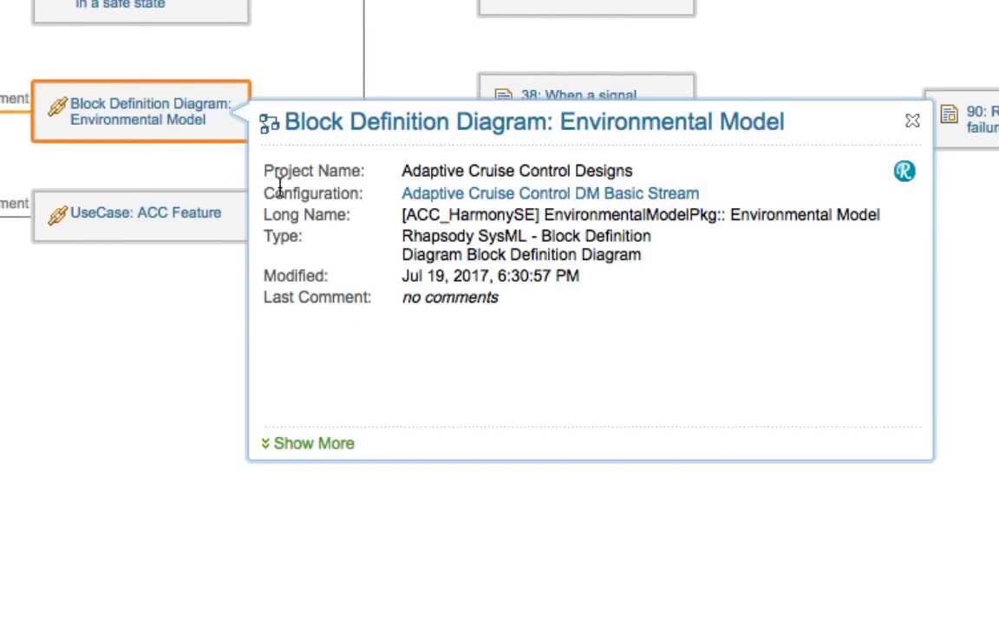
click(330, 443)
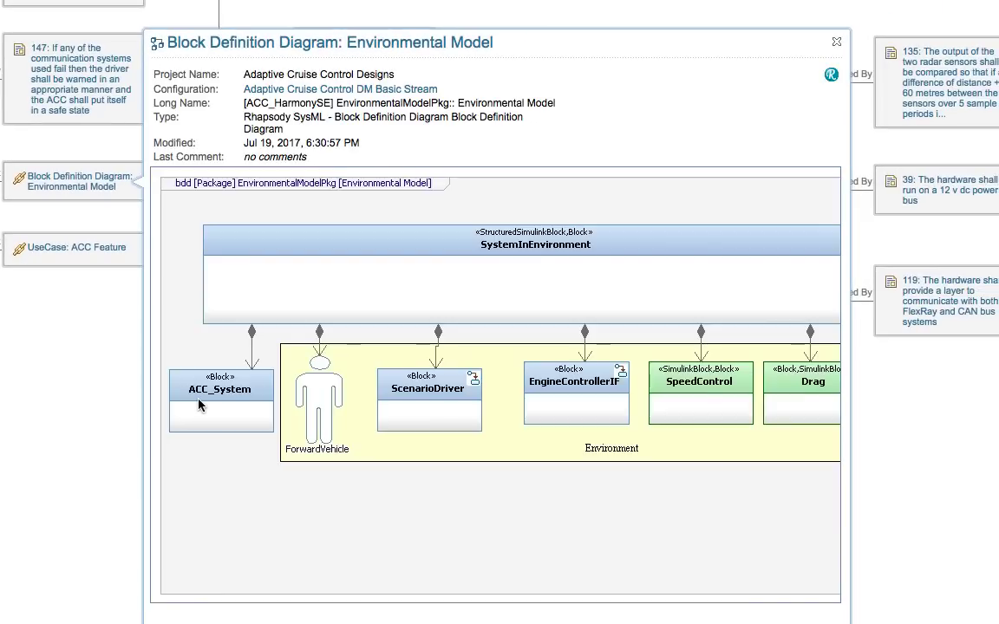
scroll(371, 435, up, 2)
drag(371, 435, 459, 415)
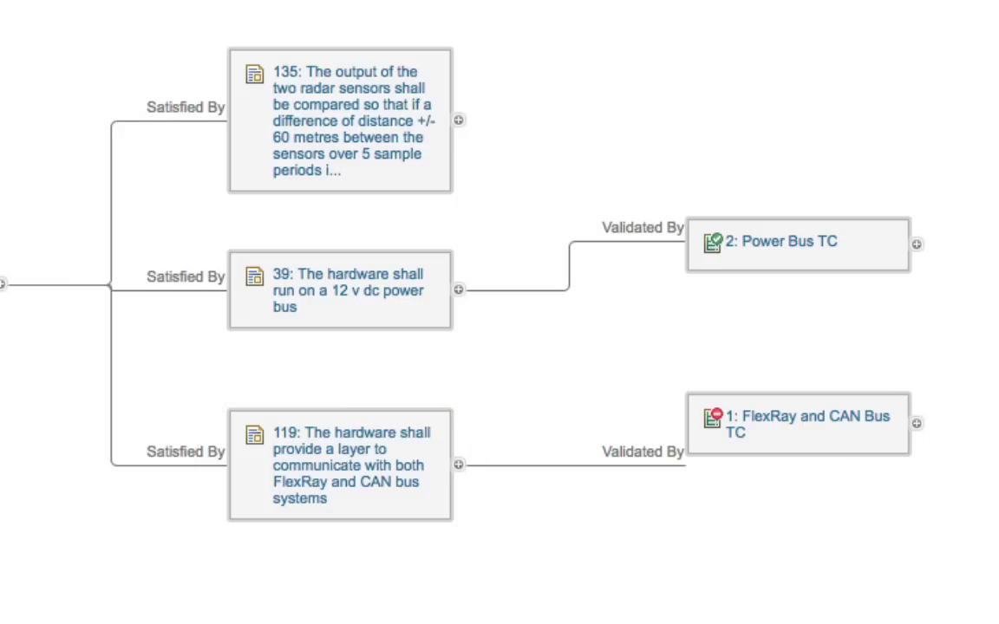
Step: Open hardware requirement 119 from the Links Explorer in its module and show the selected artifact's details
click(299, 444)
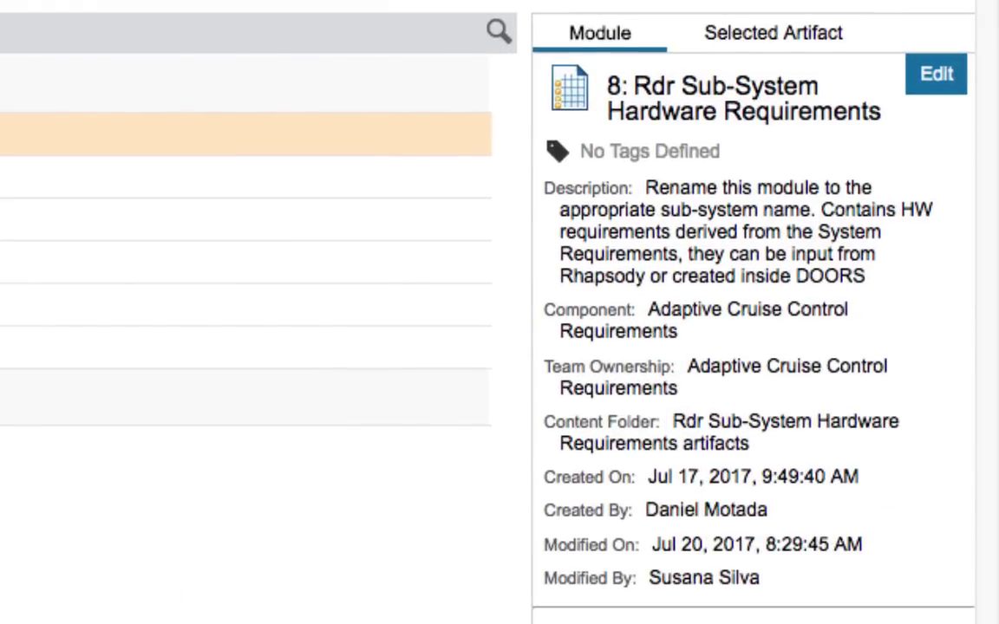
click(769, 32)
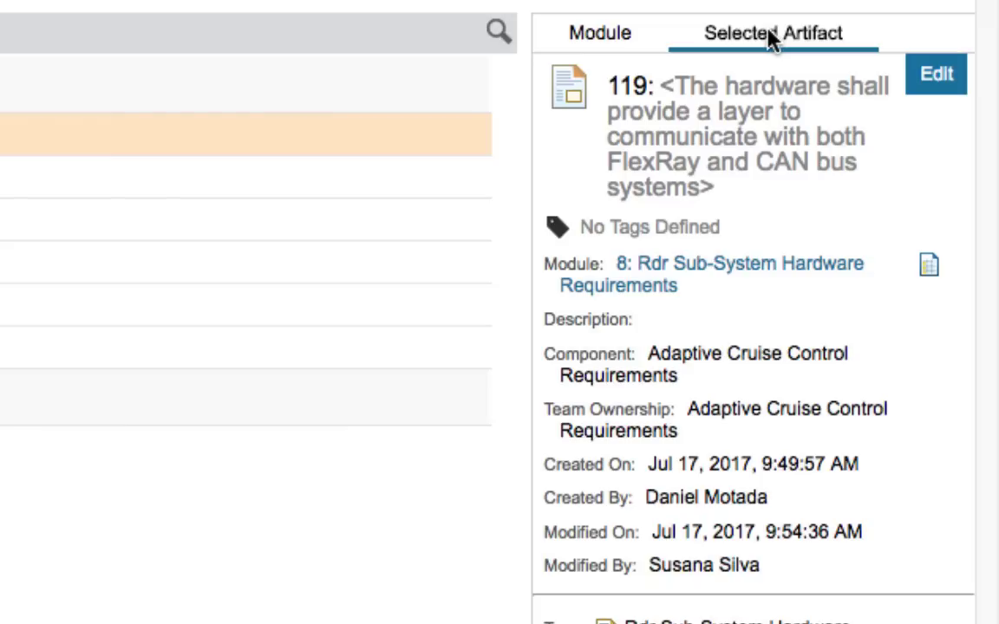
click(808, 39)
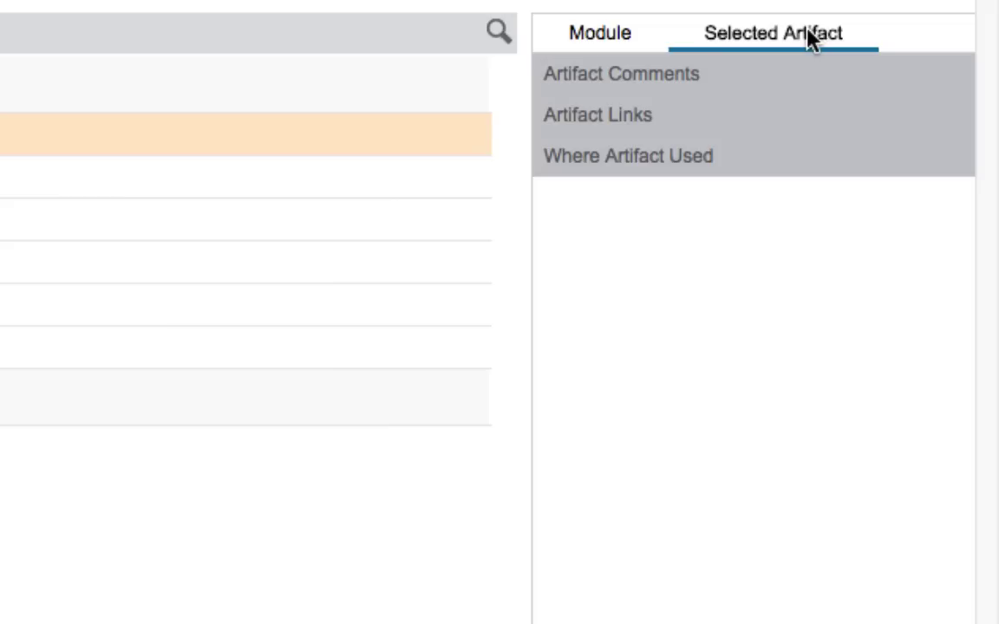
click(808, 33)
Step: Read the "CAN Bus Type ?" comment thread on requirement 119 and examine its artifact links
click(619, 77)
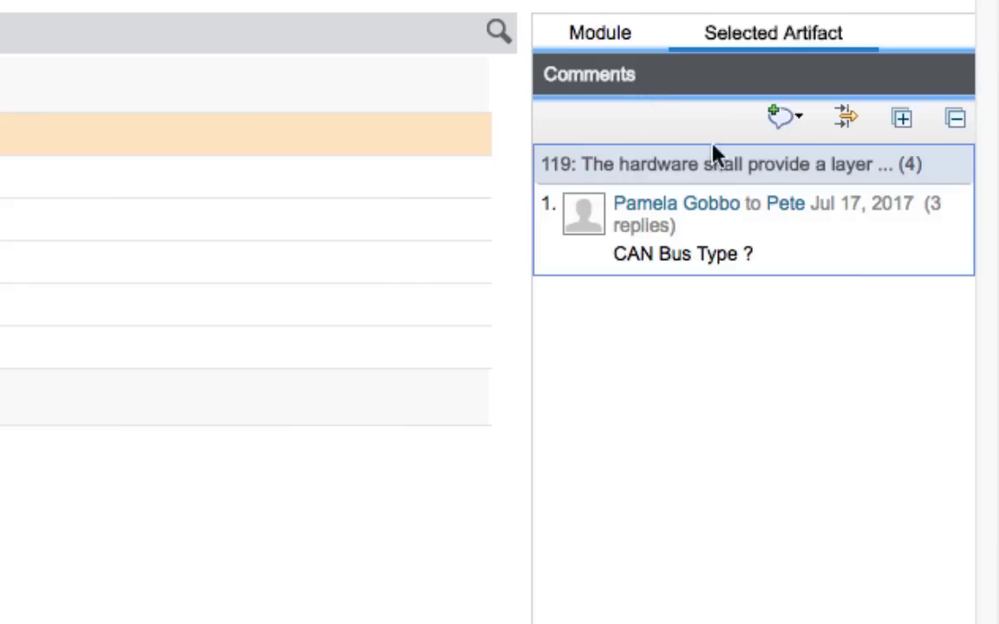
click(727, 270)
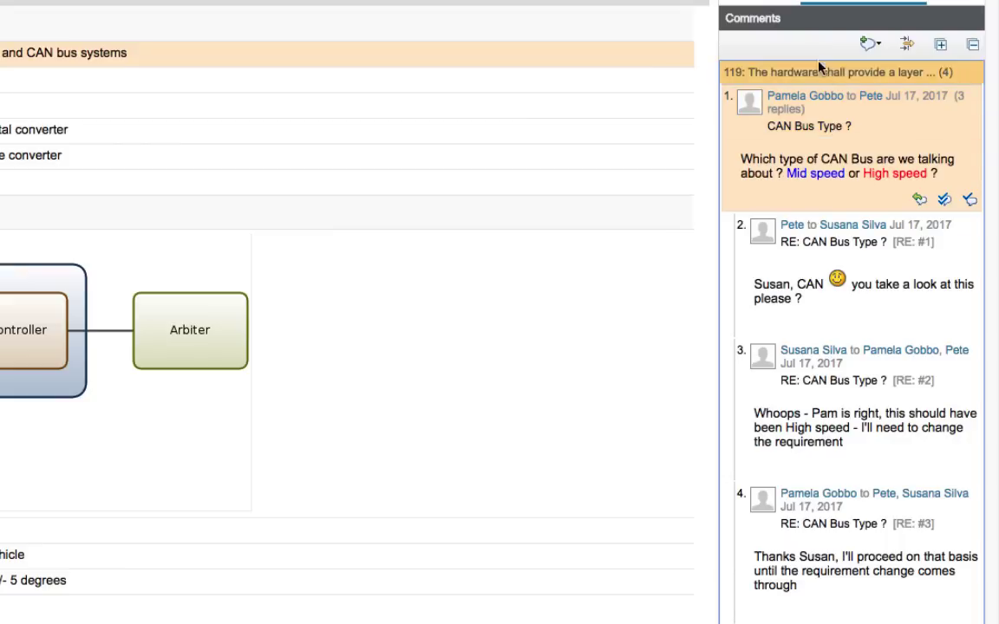
click(789, 21)
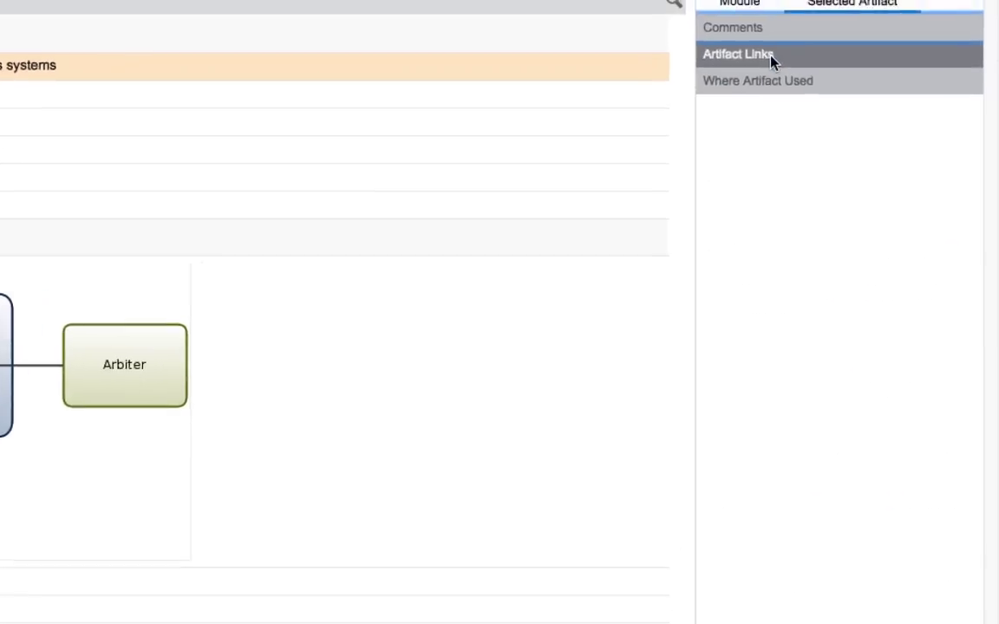
click(785, 43)
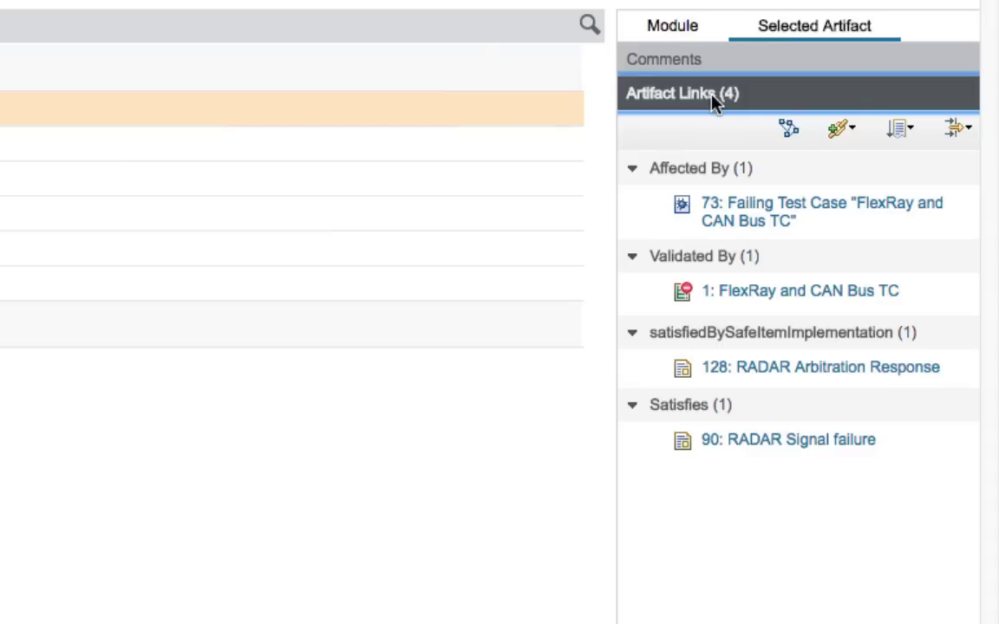
click(731, 95)
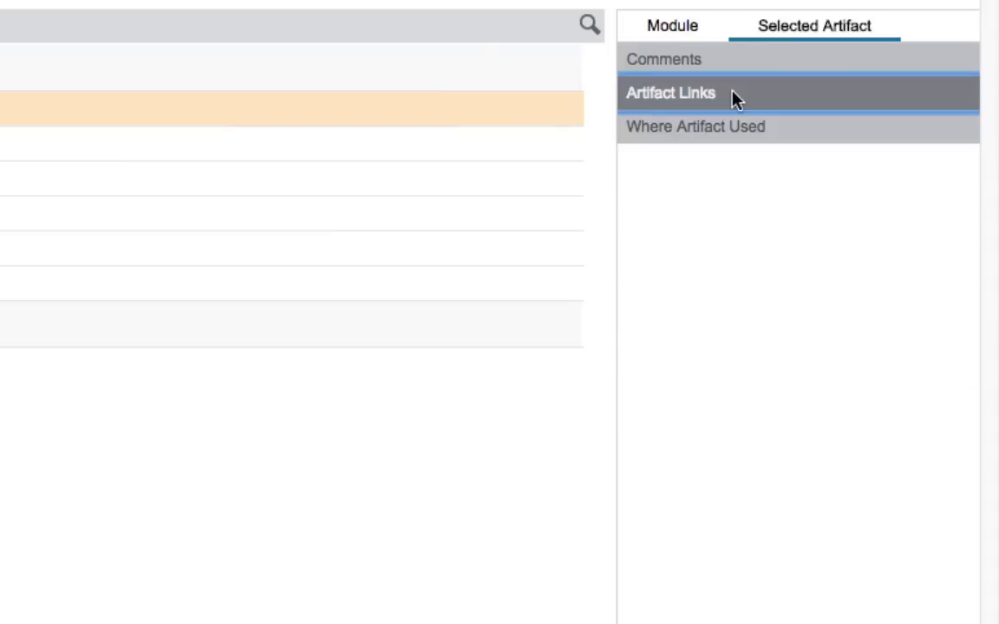
Step: Examine where requirement 119 is used, view the ECU Requirements Review that contains it, and close the review
click(720, 131)
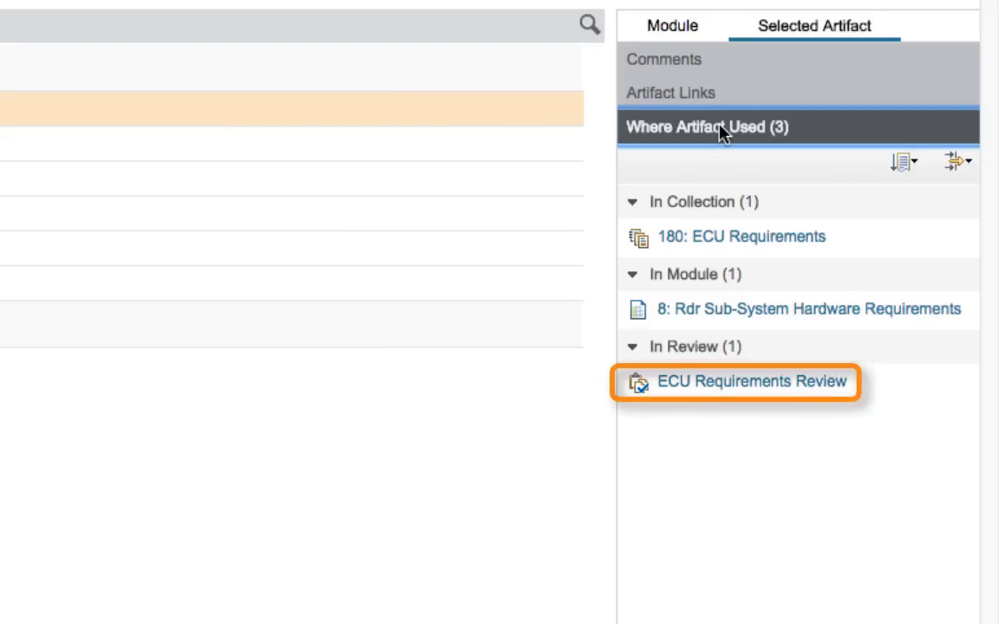
click(699, 392)
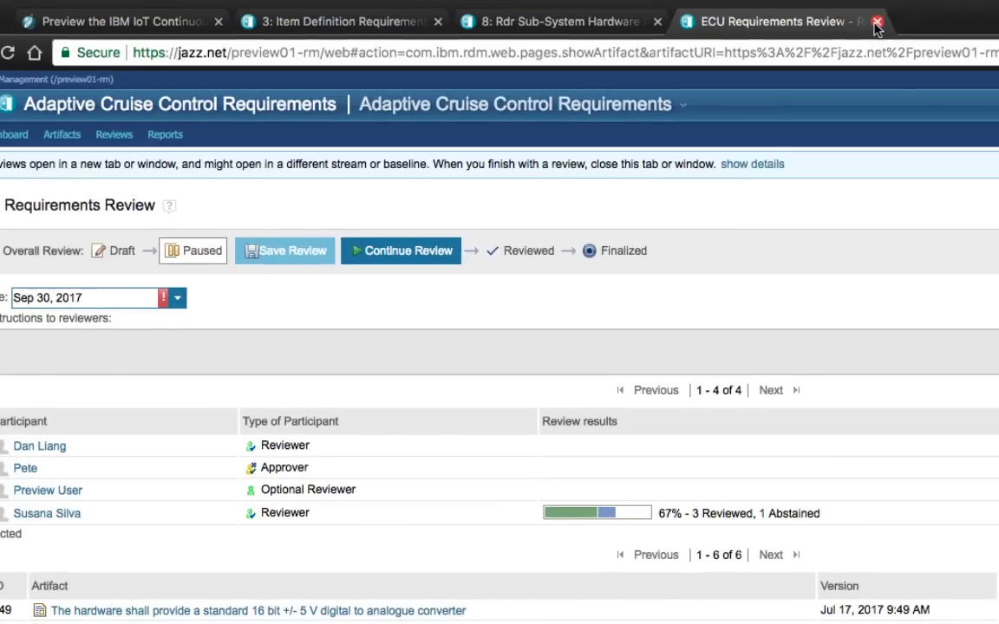
click(876, 21)
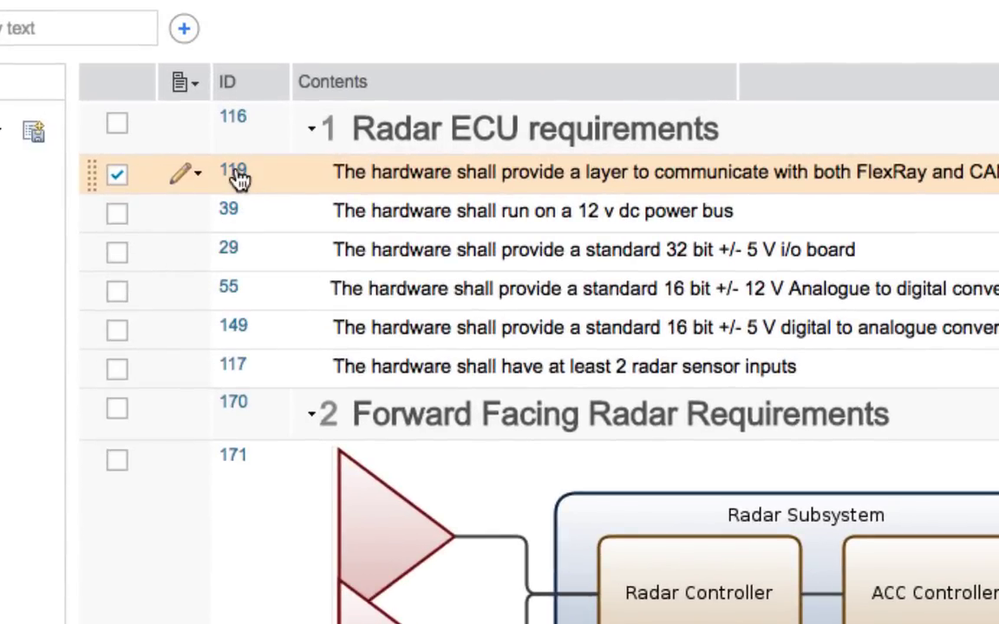
Step: Open the history of requirement 119, examine its revisions and expanded audit history, and return to the Rdr Sub-System Hardware Requirements module
click(236, 174)
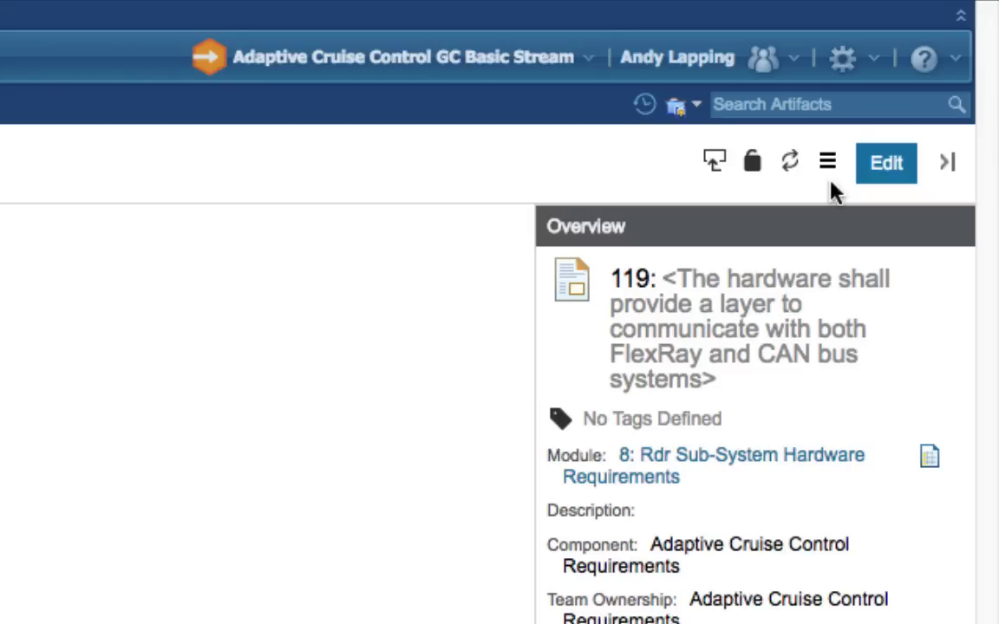
click(826, 167)
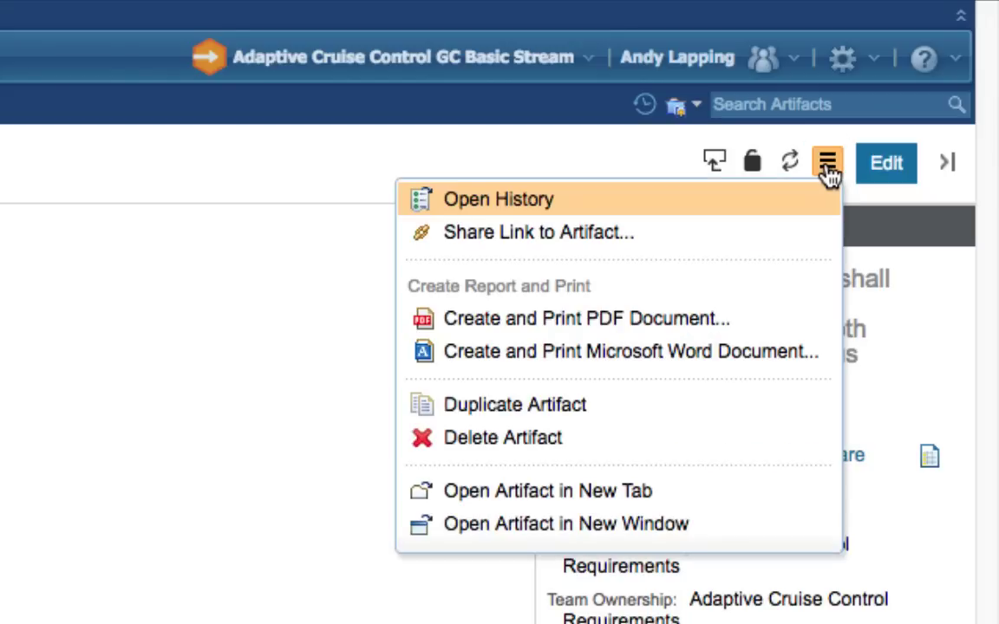
click(540, 205)
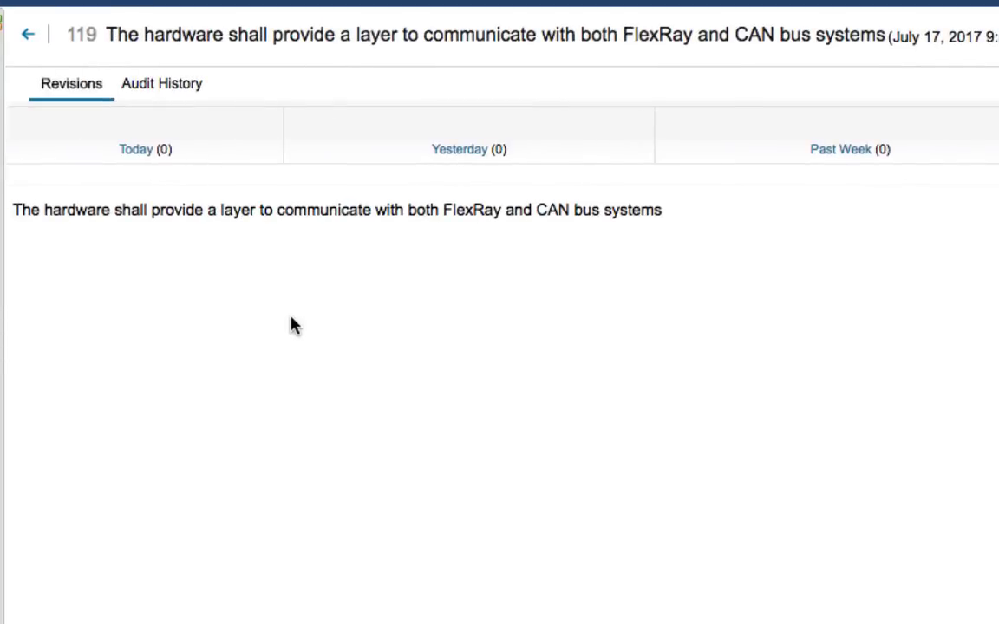
click(171, 88)
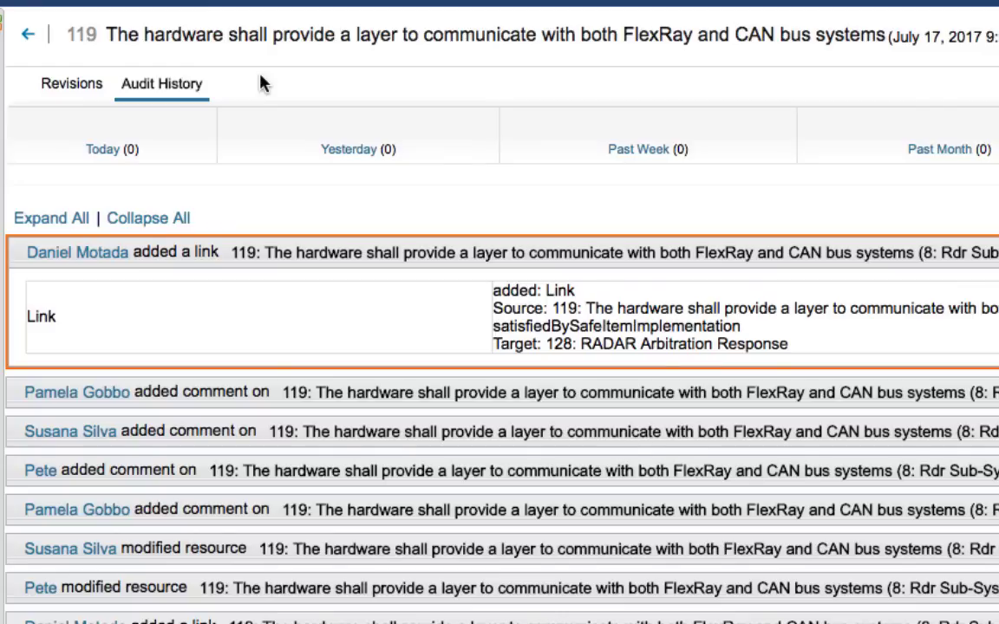
click(38, 219)
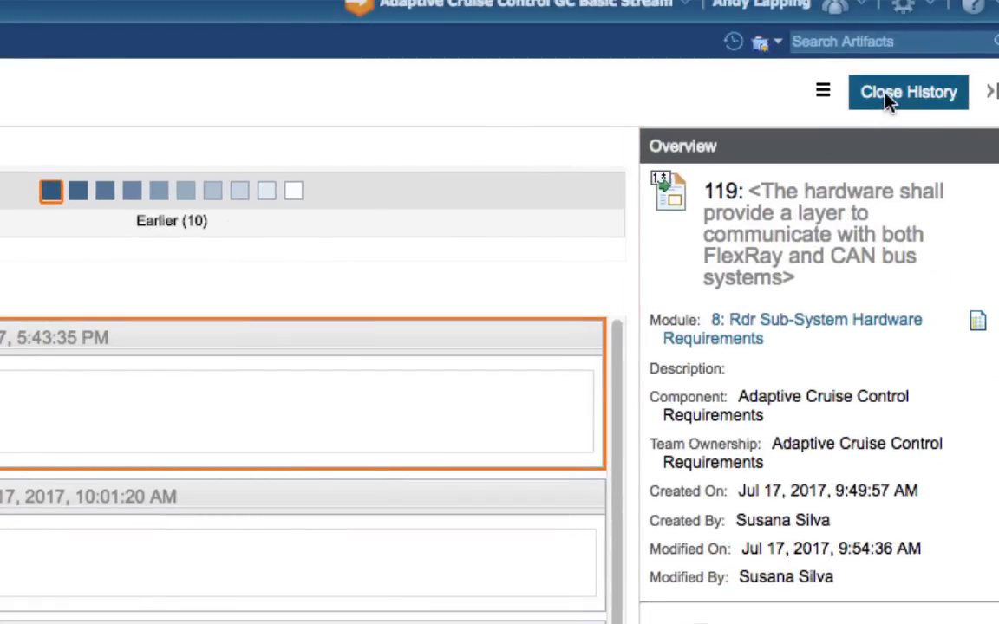
click(882, 111)
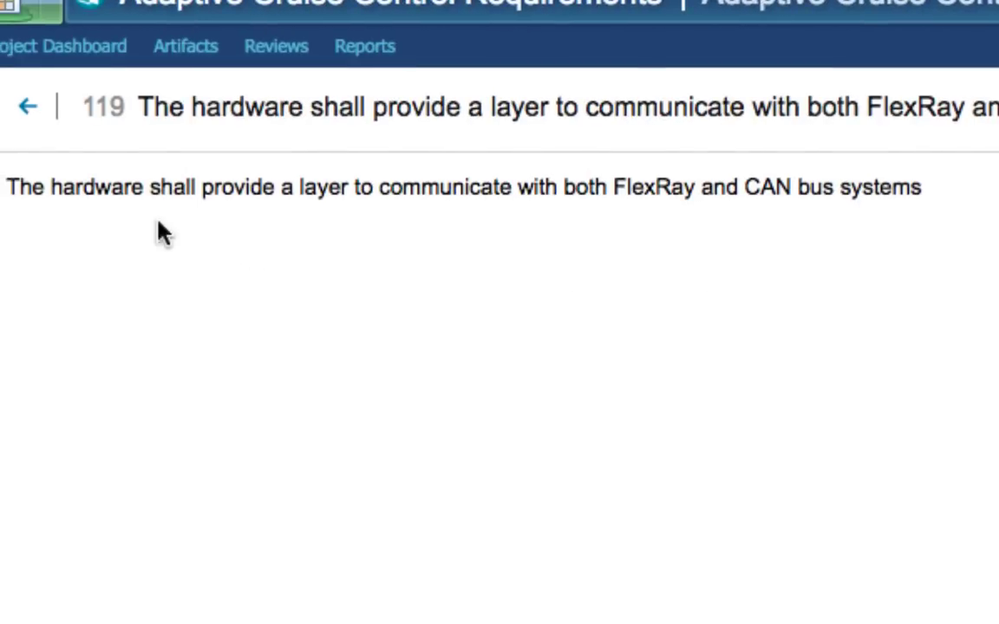
click(26, 107)
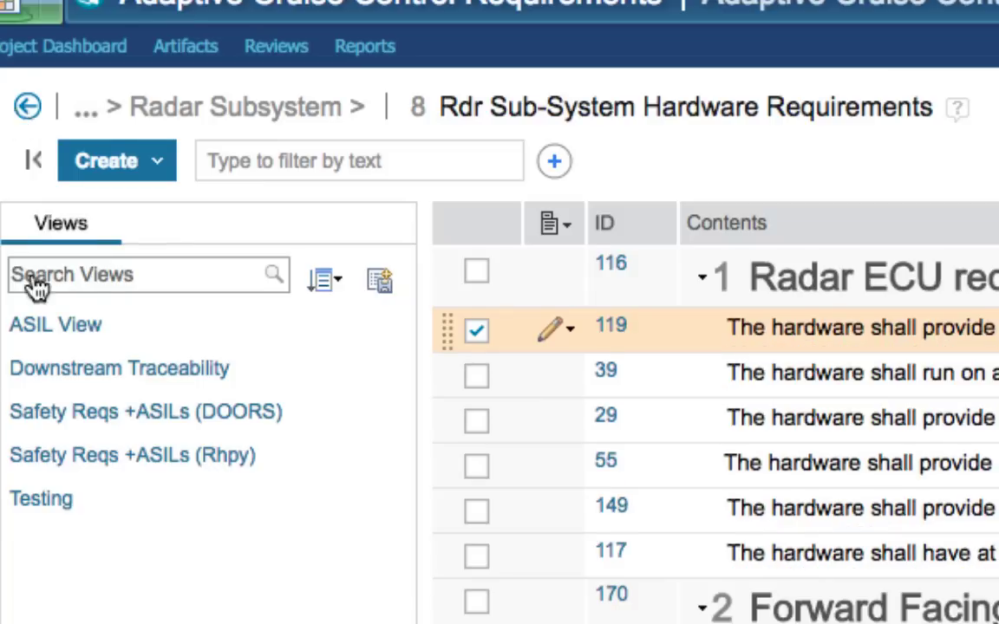